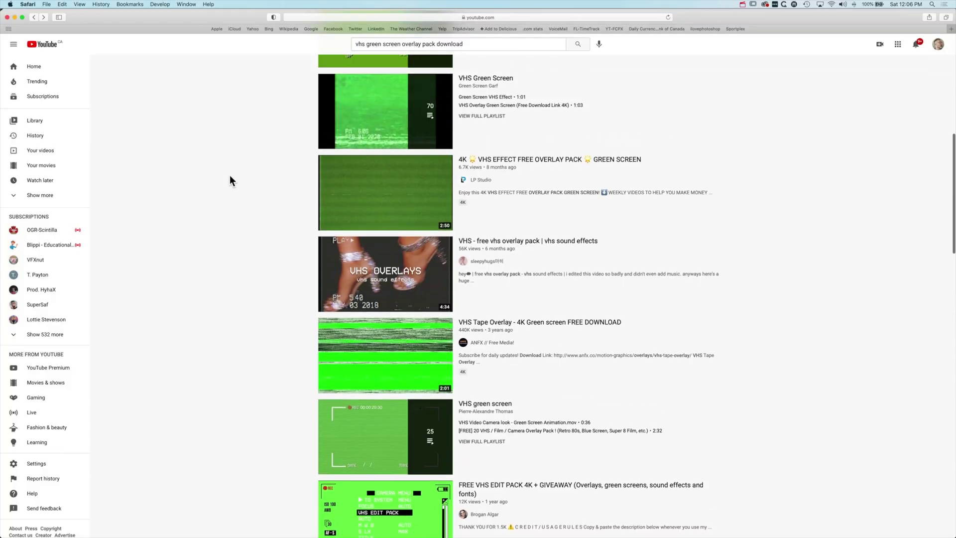
{"action": "scroll", "coordinate": [229, 174], "scroll_direction": "up", "scroll_amount": 10}
{"action": "scroll", "coordinate": [230, 175], "scroll_direction": "up", "scroll_amount": 3}
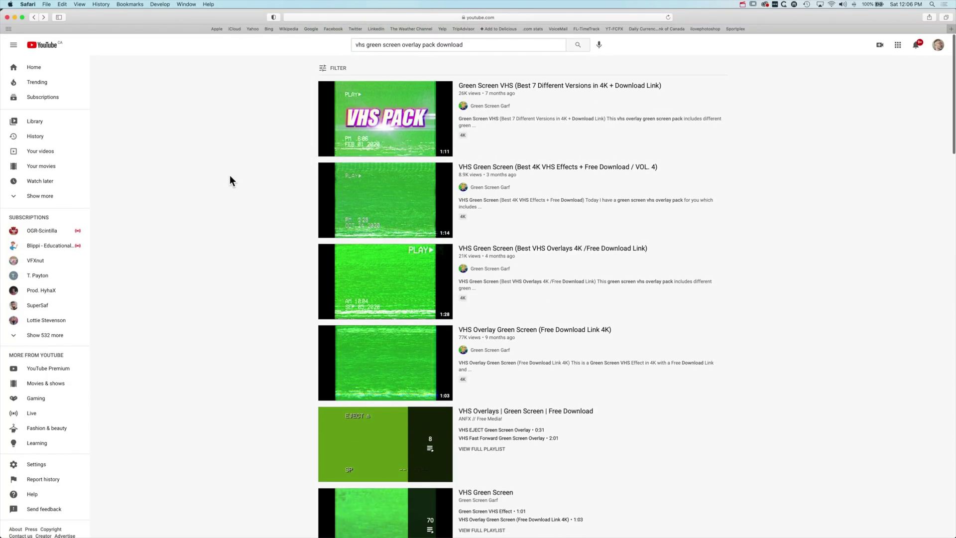
Step: Open the 'VHS Green Screen (Best 4K VHS Effects + Free Download / VOL. 4)' video from the results
{"action": "left_click", "coordinate": [45, 17]}
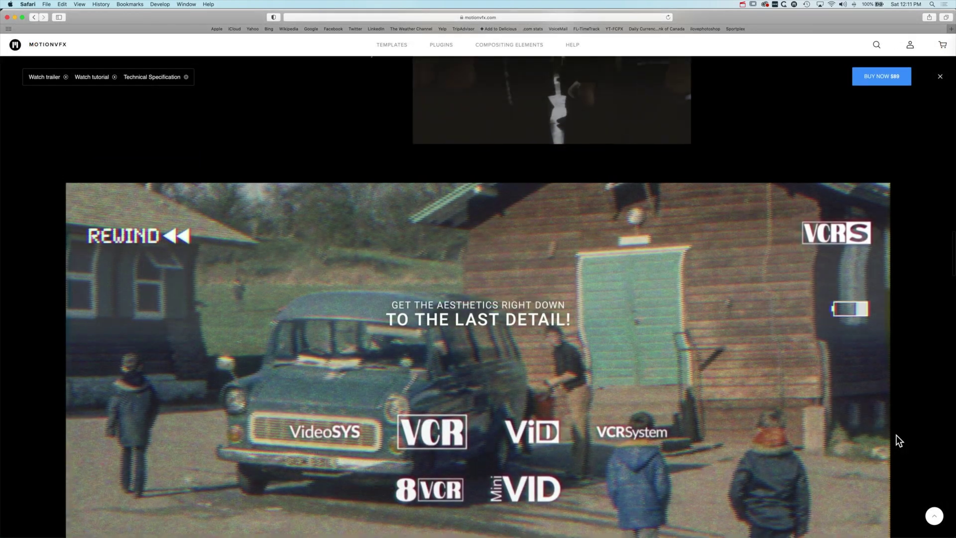
{"action": "scroll", "coordinate": [897, 435], "scroll_direction": "down", "scroll_amount": 10}
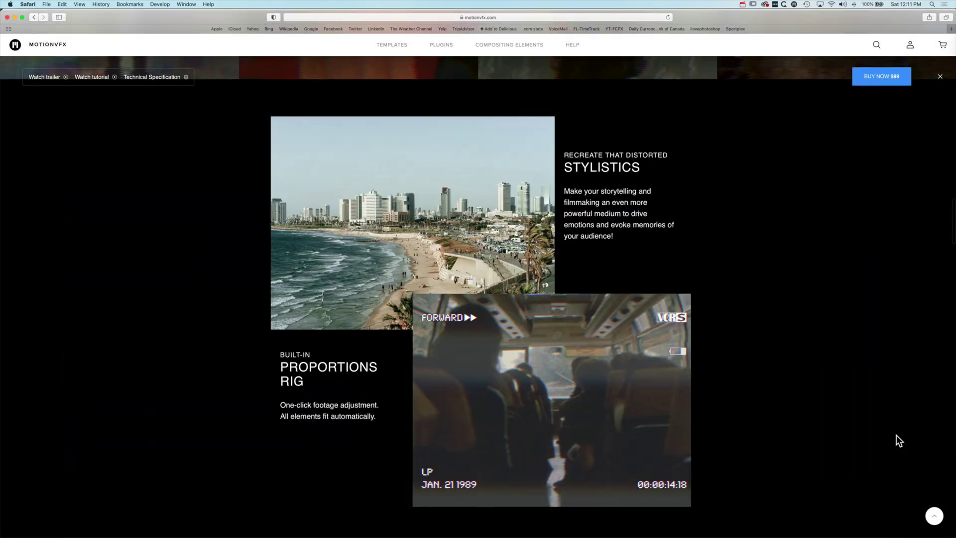
{"action": "scroll", "coordinate": [896, 435], "scroll_direction": "down", "scroll_amount": 10}
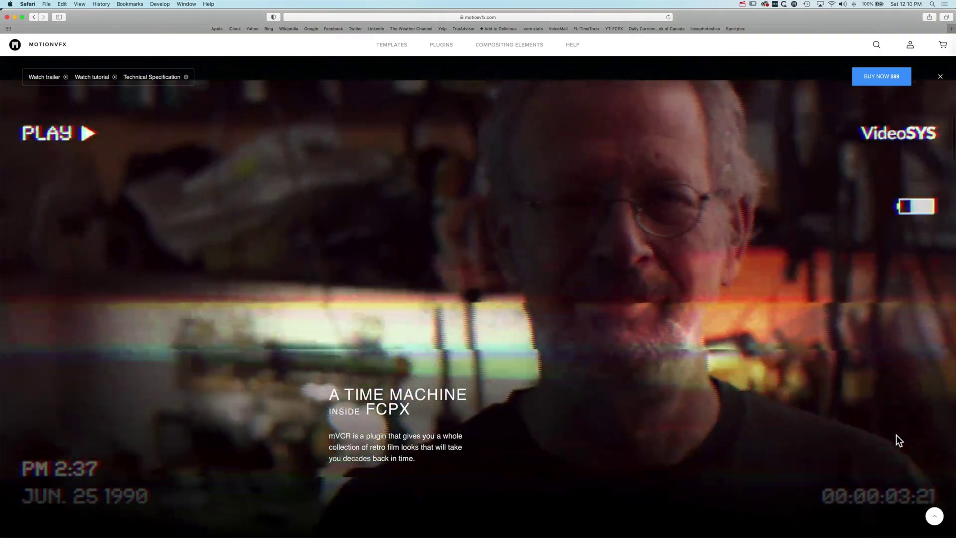
{"action": "scroll", "coordinate": [897, 435], "scroll_direction": "down", "scroll_amount": 10}
{"action": "scroll", "coordinate": [897, 435], "scroll_direction": "up", "scroll_amount": 5}
{"action": "scroll", "coordinate": [896, 435], "scroll_direction": "up", "scroll_amount": 5}
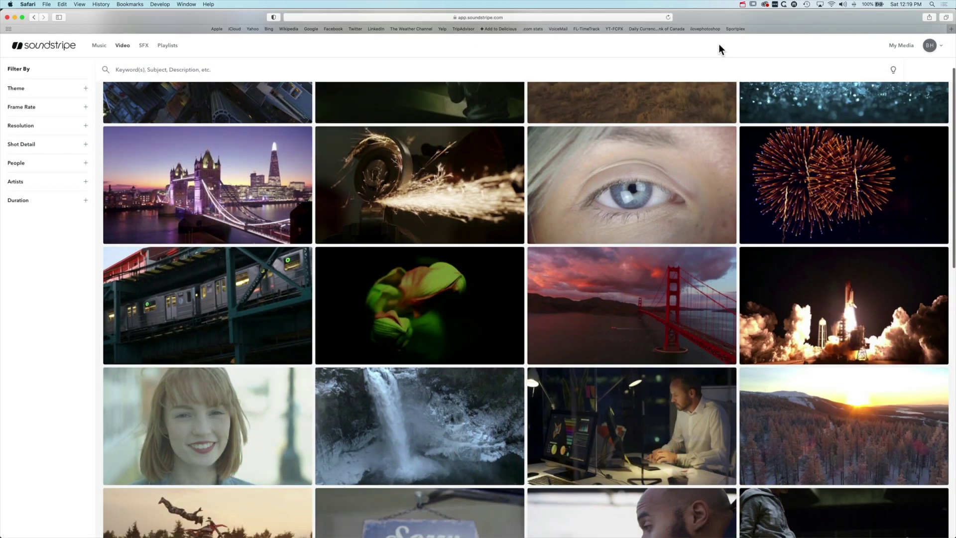
{"action": "scroll", "coordinate": [719, 44], "scroll_direction": "down", "scroll_amount": 3}
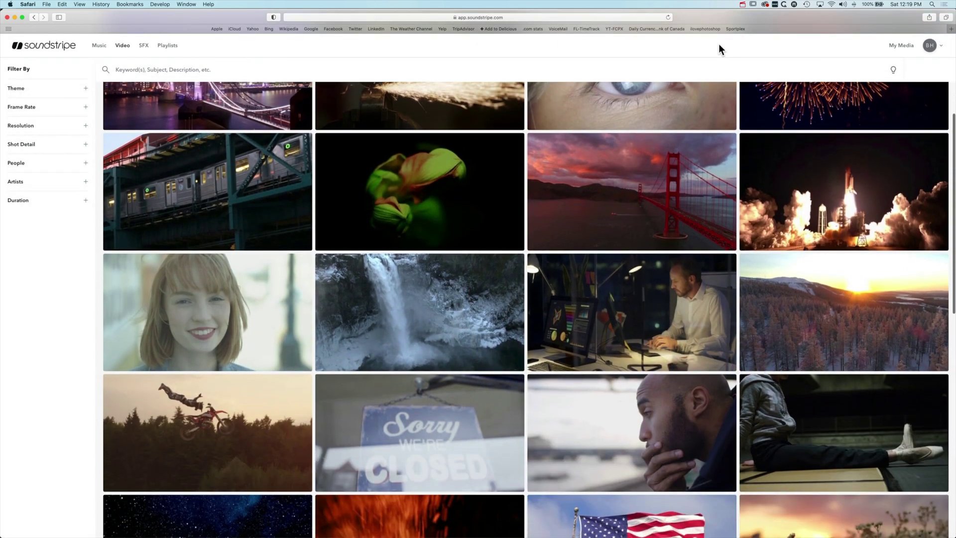
{"action": "scroll", "coordinate": [718, 44], "scroll_direction": "down", "scroll_amount": 3}
{"action": "scroll", "coordinate": [719, 44], "scroll_direction": "down", "scroll_amount": 3}
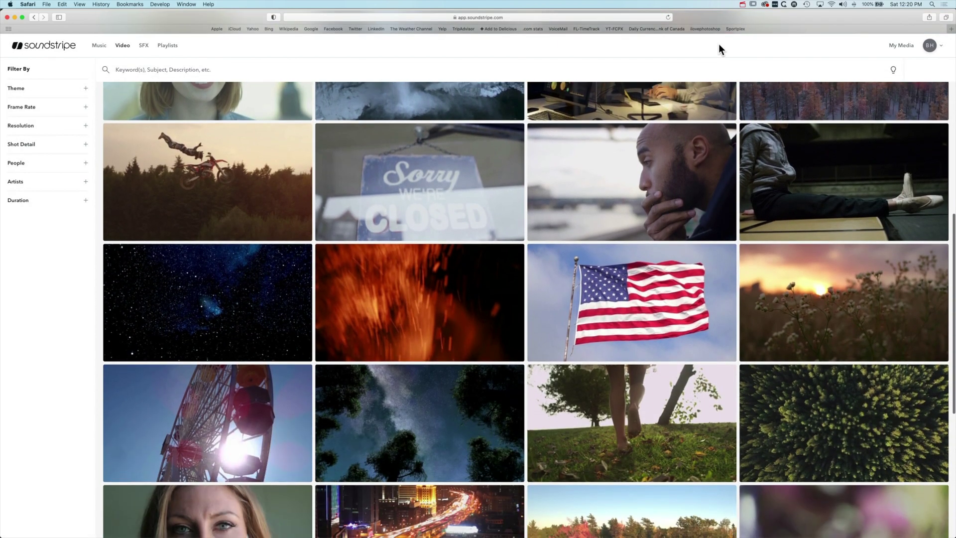
{"action": "scroll", "coordinate": [719, 44], "scroll_direction": "down", "scroll_amount": 3}
{"action": "scroll", "coordinate": [718, 44], "scroll_direction": "down", "scroll_amount": 4}
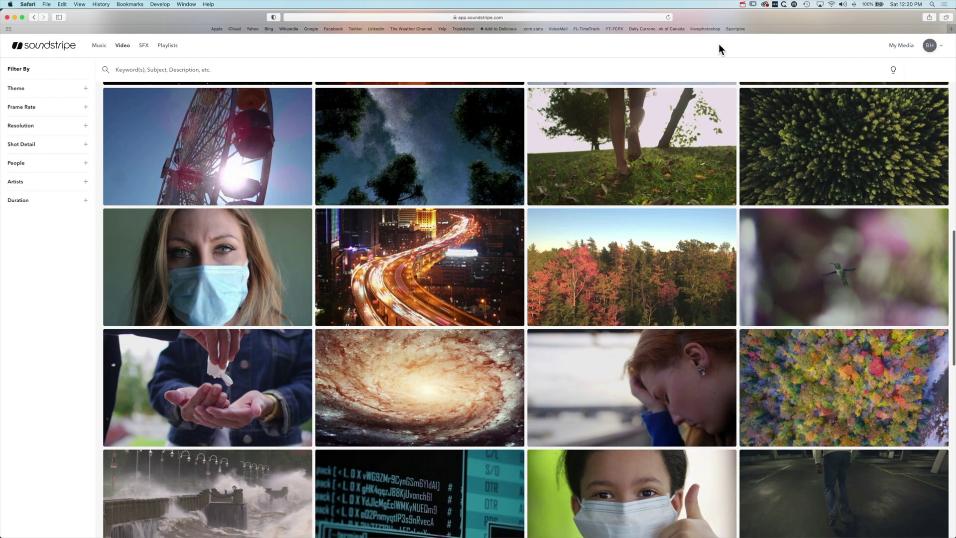
{"action": "scroll", "coordinate": [719, 44], "scroll_direction": "down", "scroll_amount": 2}
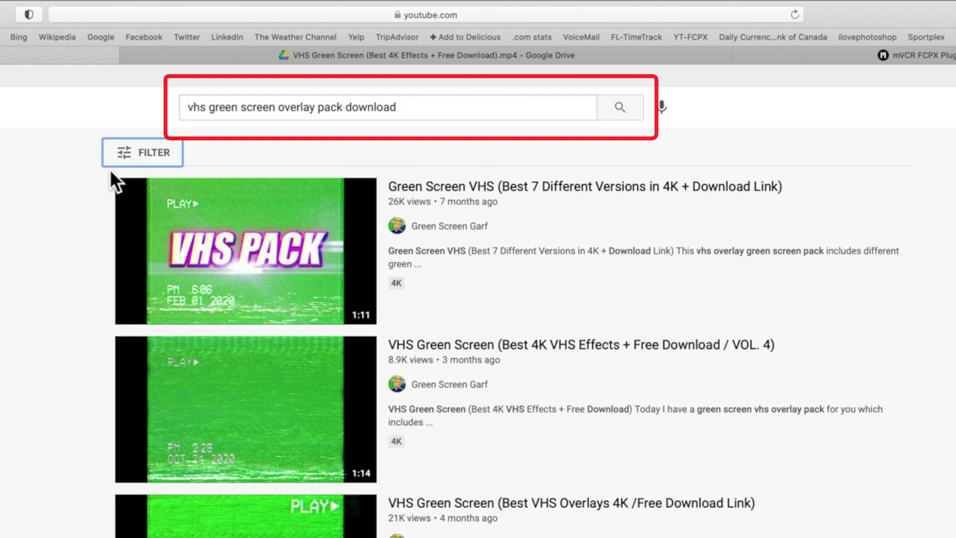
{"action": "mouse_move", "coordinate": [523, 403]}
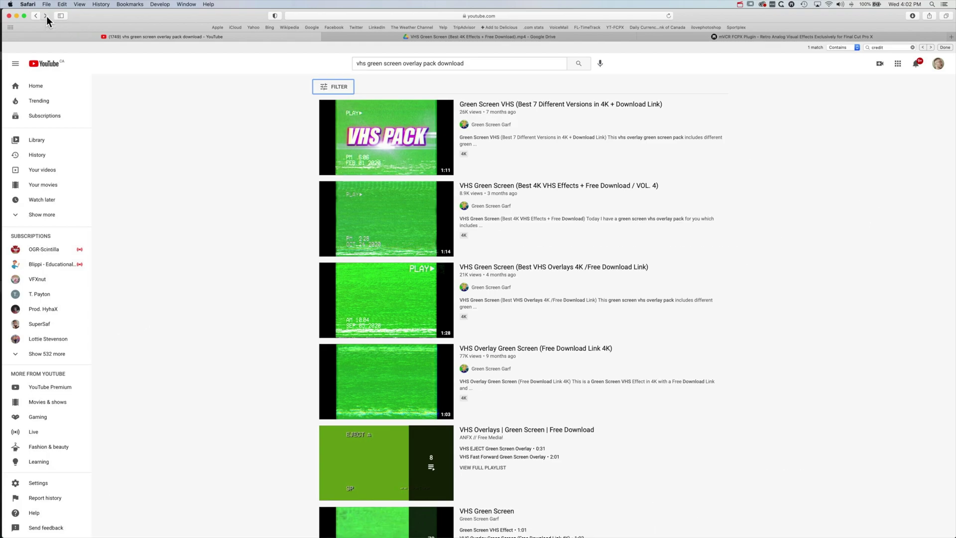
Step: Open the VOL. 4 VHS Green Screen search result to reach its download links
{"action": "left_click", "coordinate": [47, 20]}
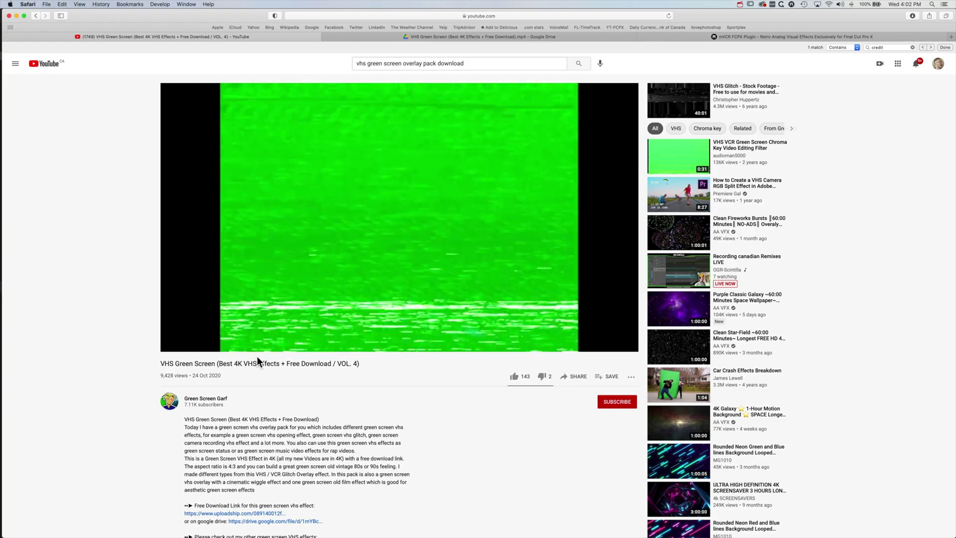
{"action": "mouse_move", "coordinate": [449, 112]}
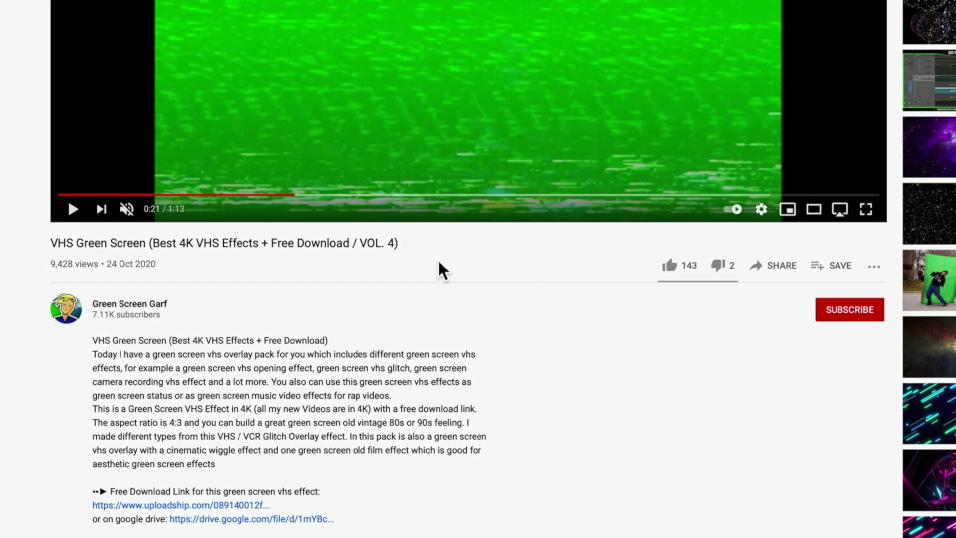
{"action": "scroll", "coordinate": [213, 236], "scroll_direction": "down", "scroll_amount": 1}
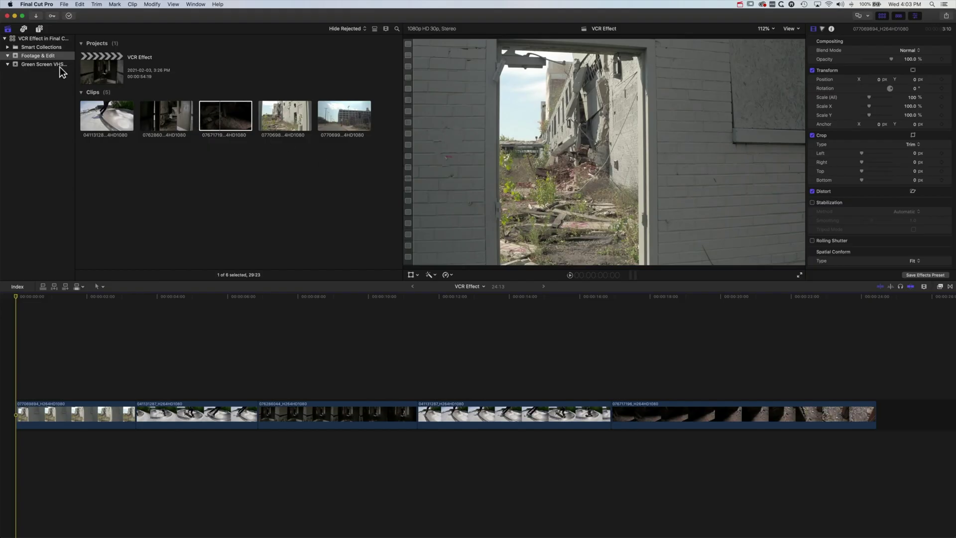
Step: Place the VHS Green clip from the Green Screen VHS Effects event above the timeline start
{"action": "left_click", "coordinate": [47, 65]}
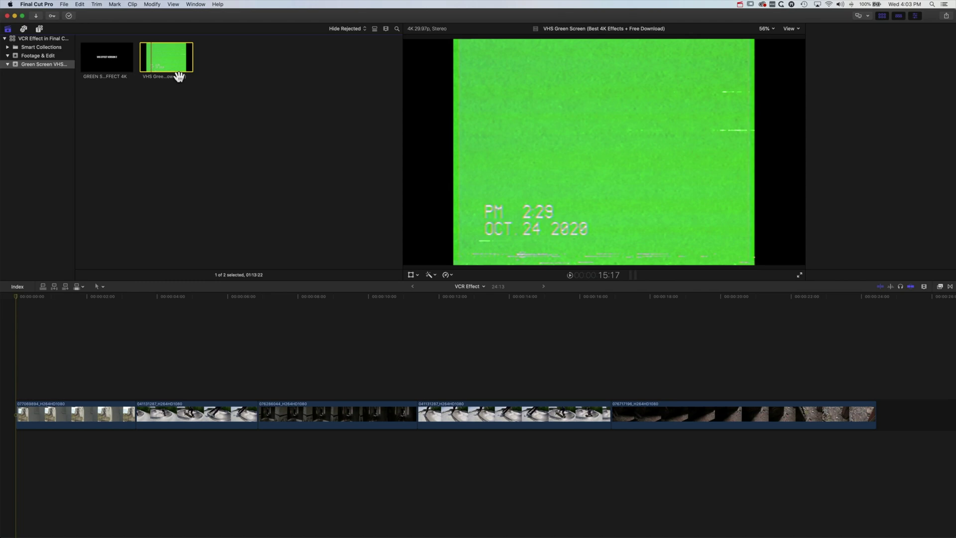
{"action": "left_click", "coordinate": [178, 75]}
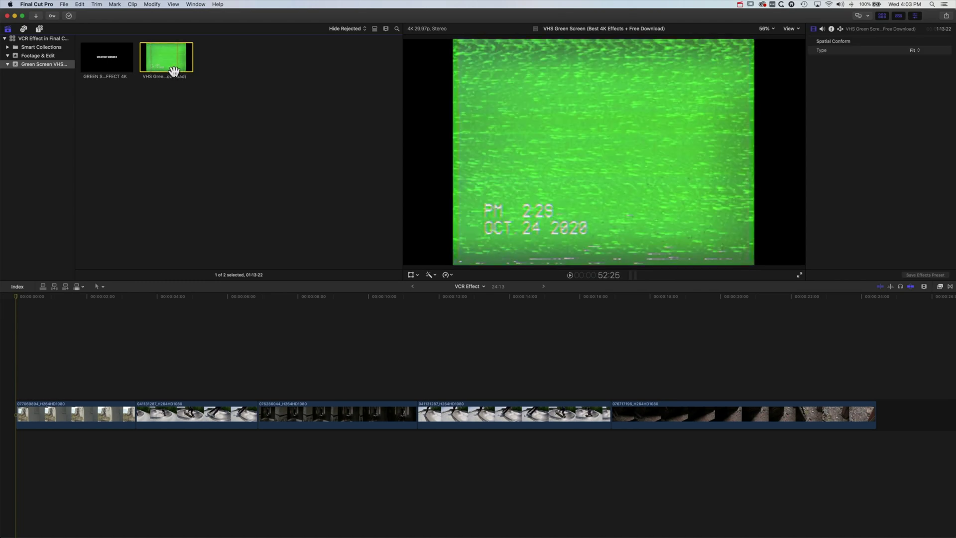
{"action": "left_click_drag", "start_coordinate": [178, 74], "coordinate": [22, 378]}
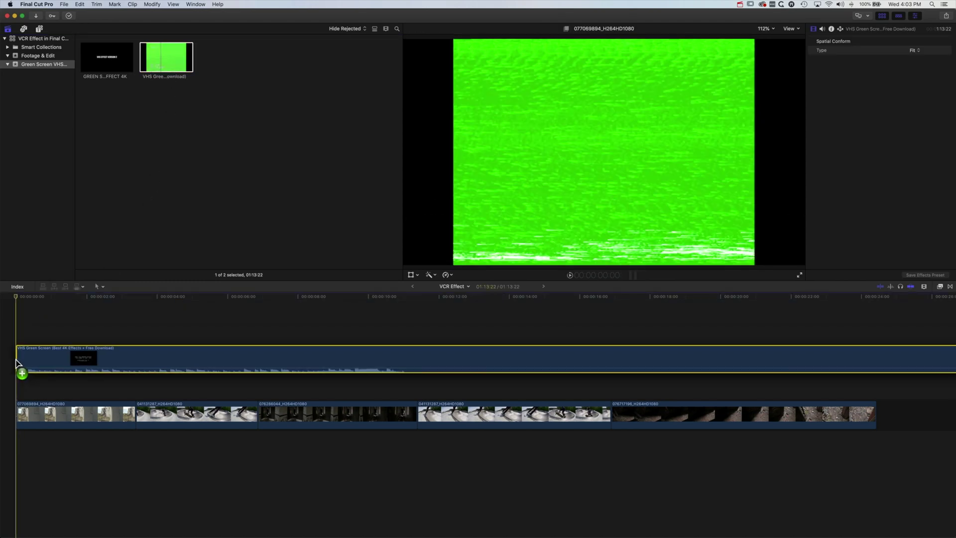
{"action": "left_click", "coordinate": [89, 402]}
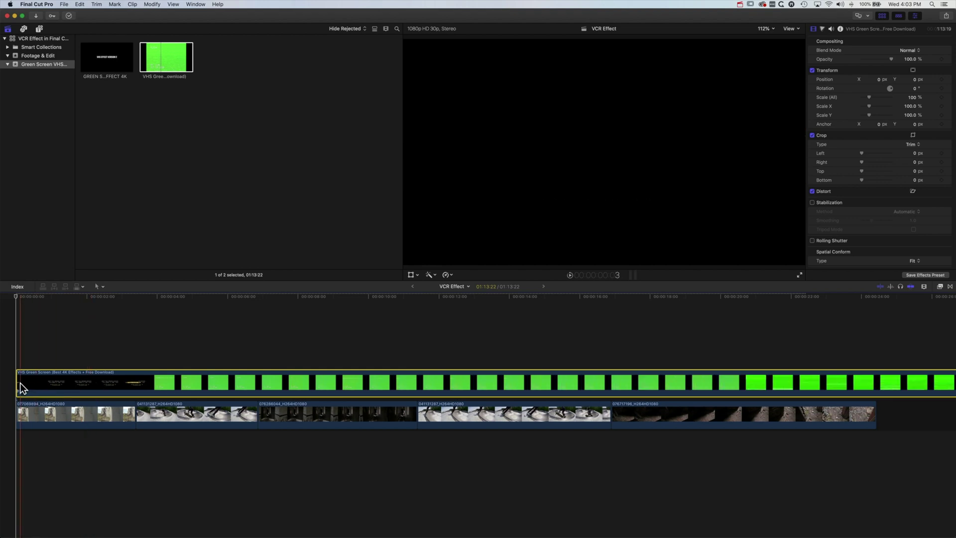
Step: Trim the overlay's start and end it at the first clip's end with Option+]
{"action": "mouse_move", "coordinate": [20, 382]}
{"action": "left_mouse_down"}
{"action": "mouse_move", "coordinate": [251, 379]}
{"action": "mouse_move", "coordinate": [80, 375]}
{"action": "left_mouse_up"}
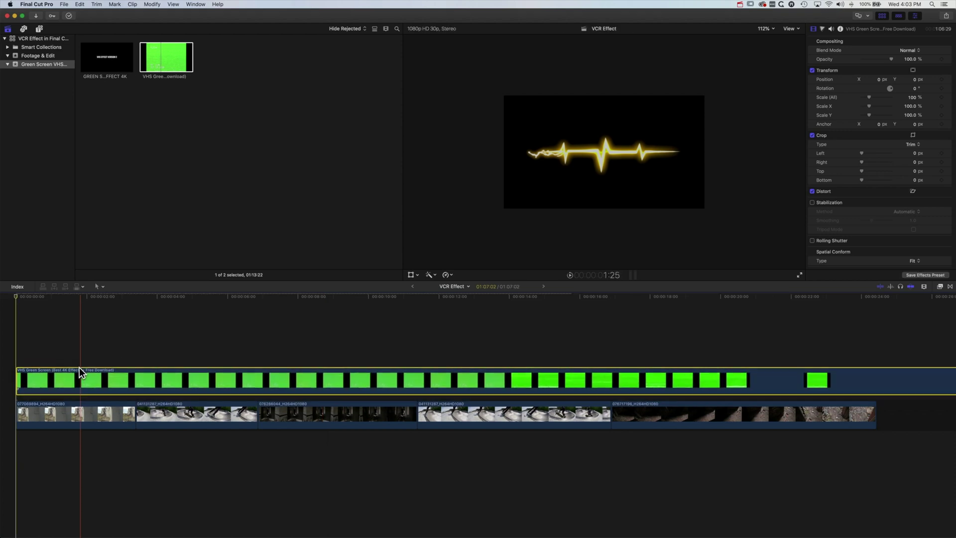
{"action": "left_click", "coordinate": [124, 300]}
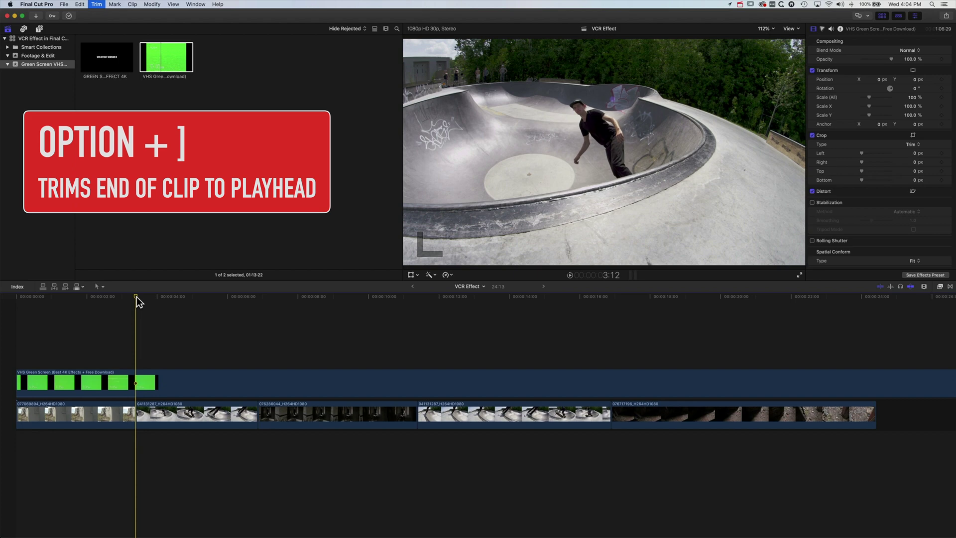
{"action": "key", "text": "alt+bracketright"}
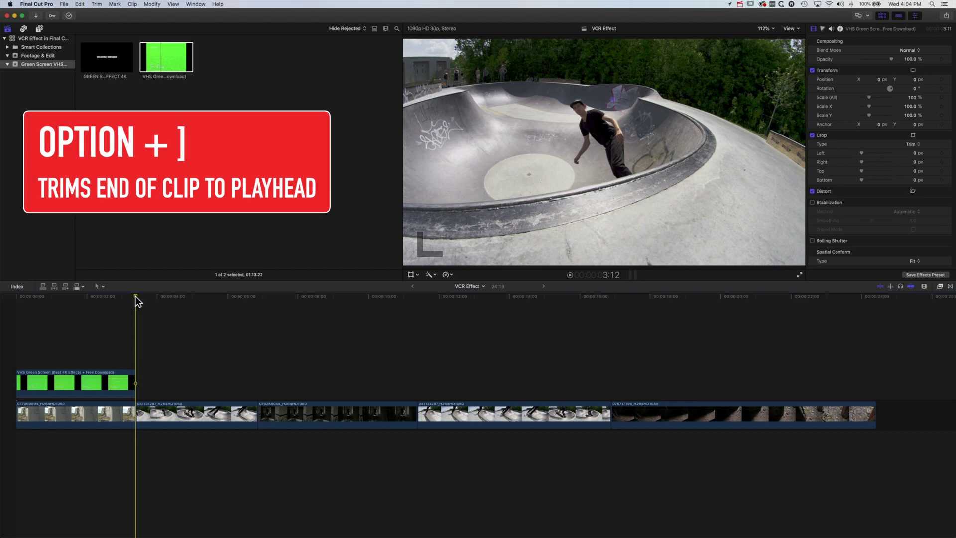
{"action": "left_click", "coordinate": [81, 298]}
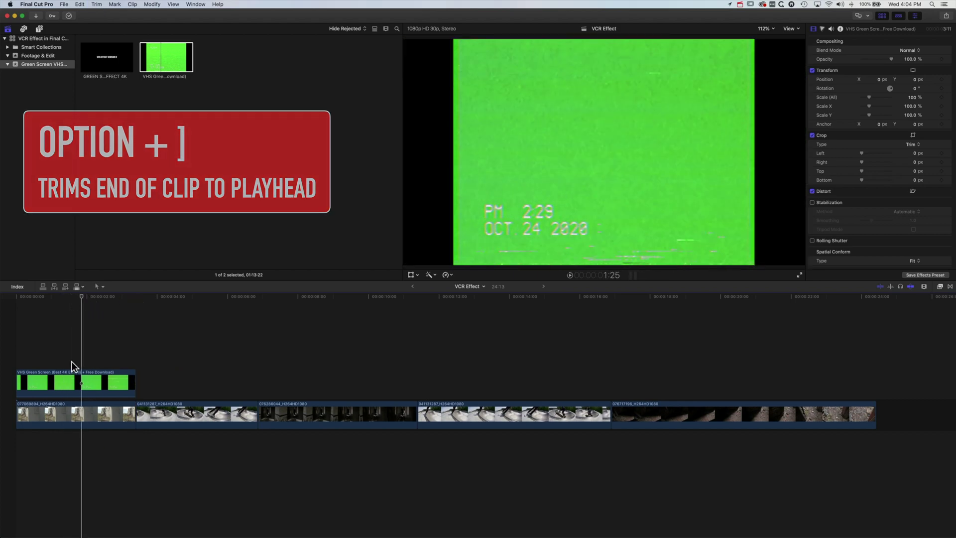
{"action": "left_click", "coordinate": [68, 375]}
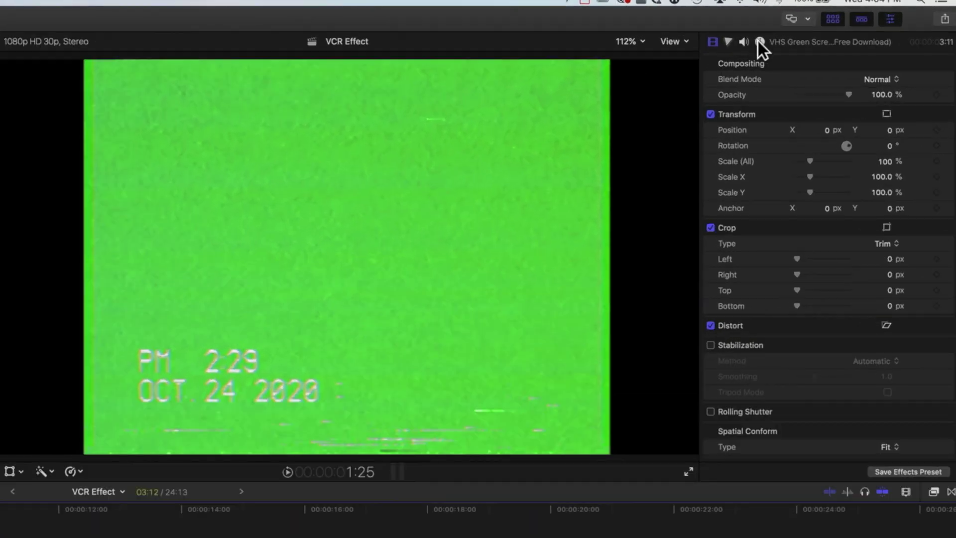
Step: Apply the Keyer effect from the Keying category to the VHS green overlay clip
{"action": "left_click", "coordinate": [760, 42]}
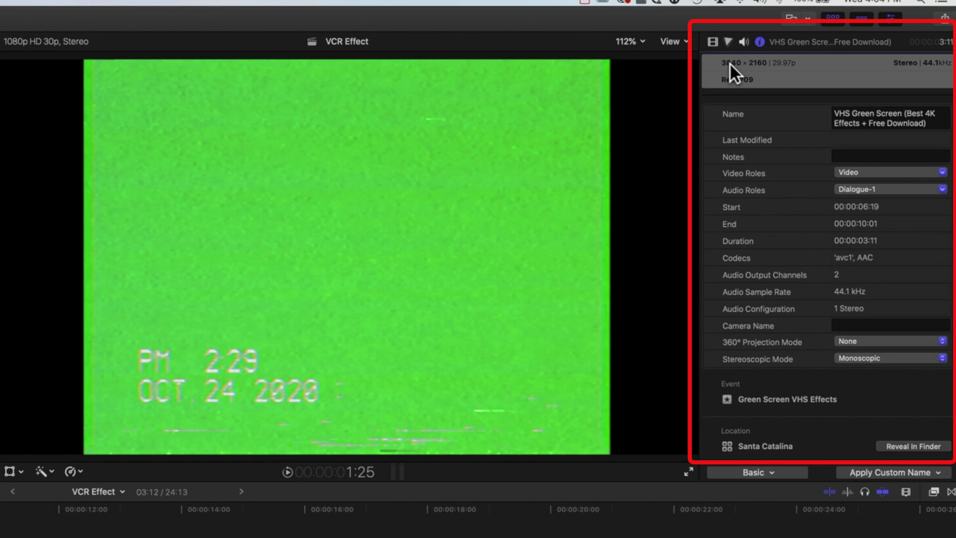
{"action": "left_click", "coordinate": [713, 42]}
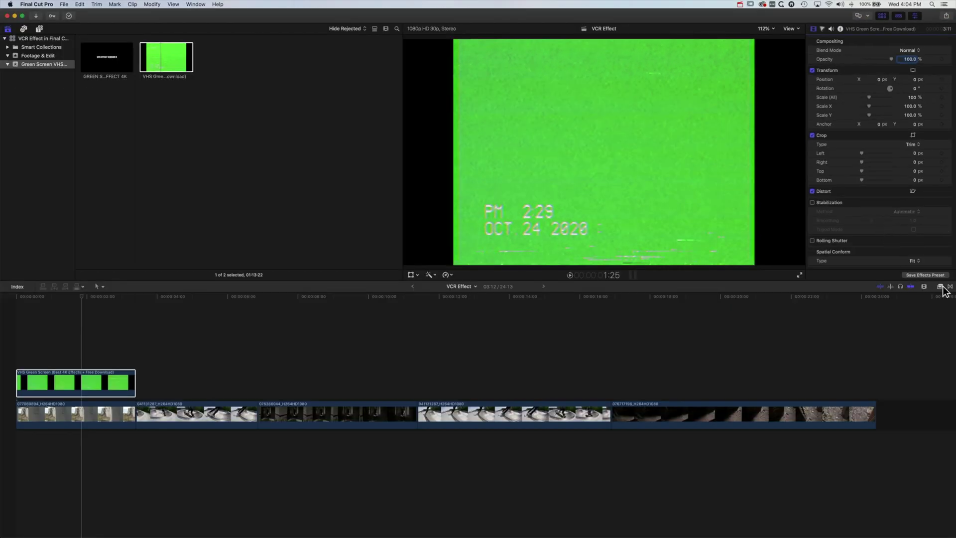
{"action": "left_click", "coordinate": [941, 287]}
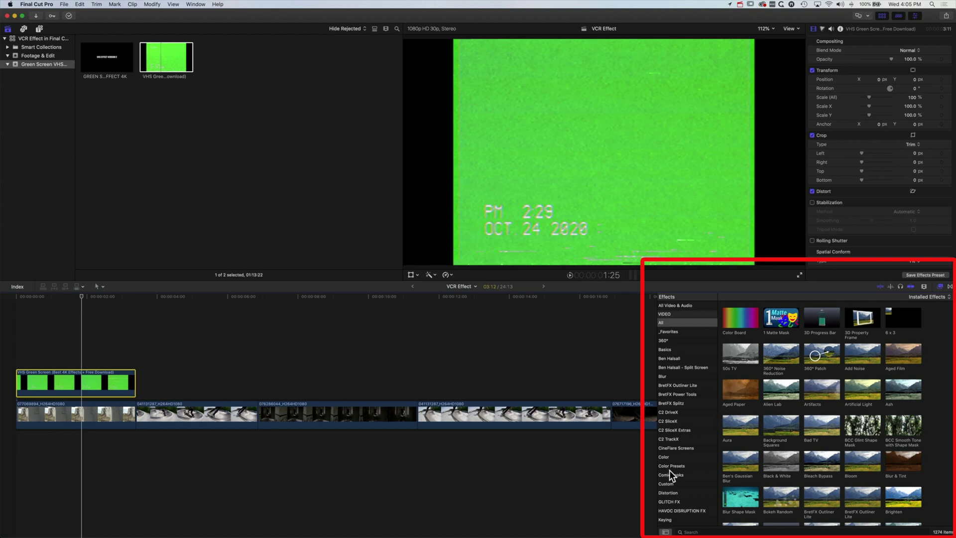
{"action": "scroll", "coordinate": [671, 467], "scroll_direction": "down", "scroll_amount": 5}
{"action": "scroll", "coordinate": [670, 466], "scroll_direction": "down", "scroll_amount": 5}
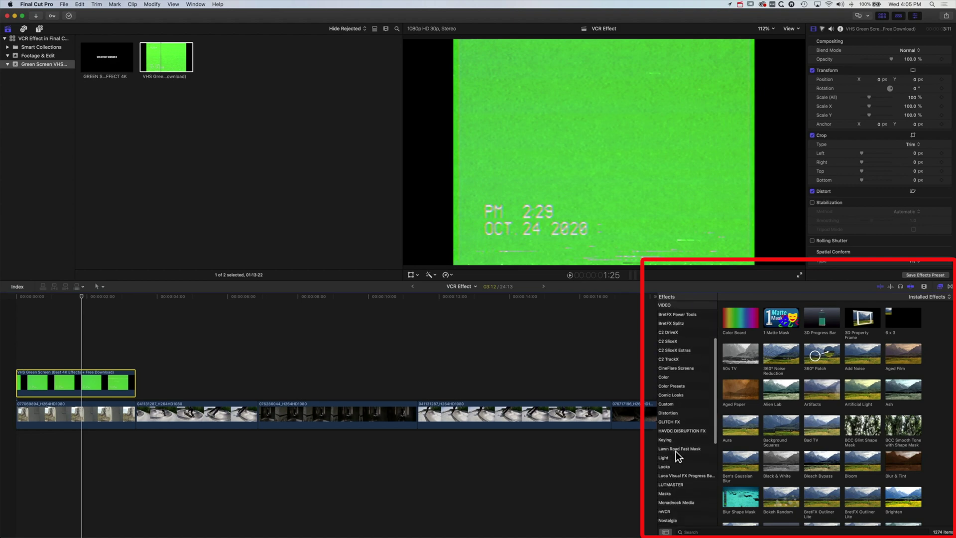
{"action": "left_click", "coordinate": [678, 440]}
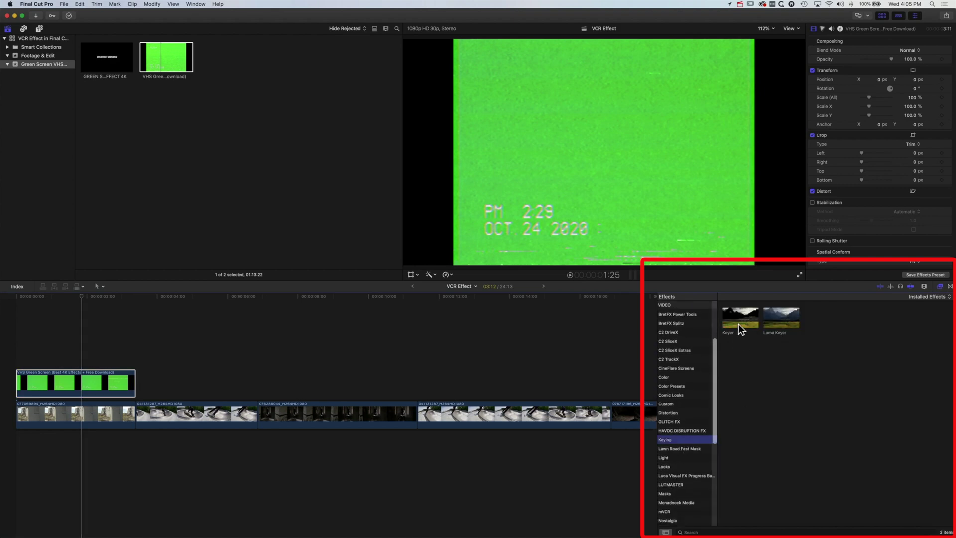
{"action": "left_click_drag", "start_coordinate": [737, 322], "coordinate": [114, 379]}
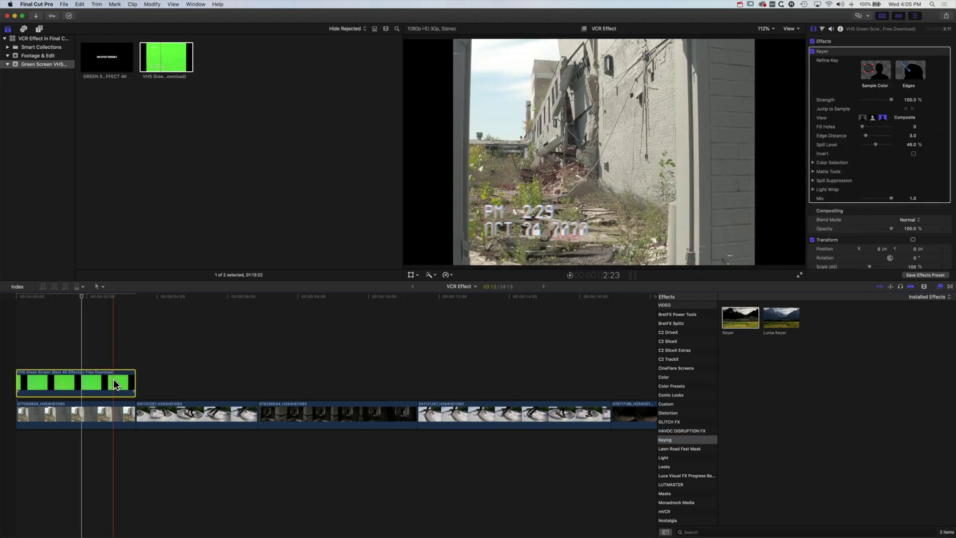
Step: Replay the project from the start to preview the keyed overlay
{"action": "left_click", "coordinate": [16, 297]}
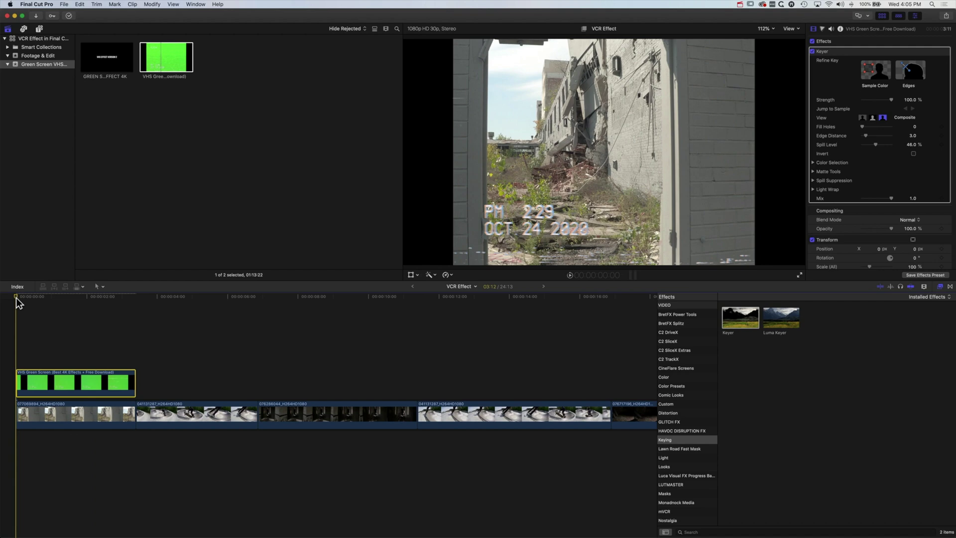
{"action": "key", "text": "space"}
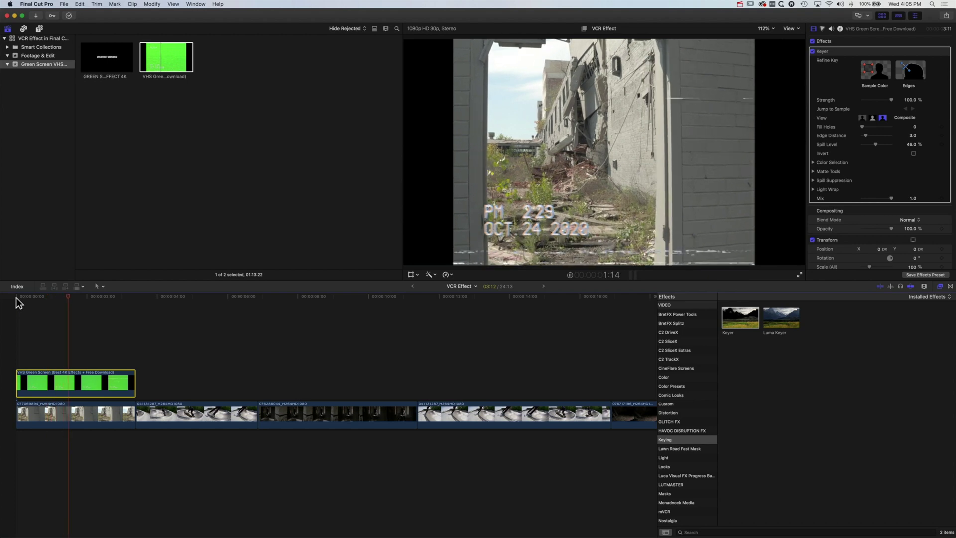
{"action": "left_click", "coordinate": [16, 298]}
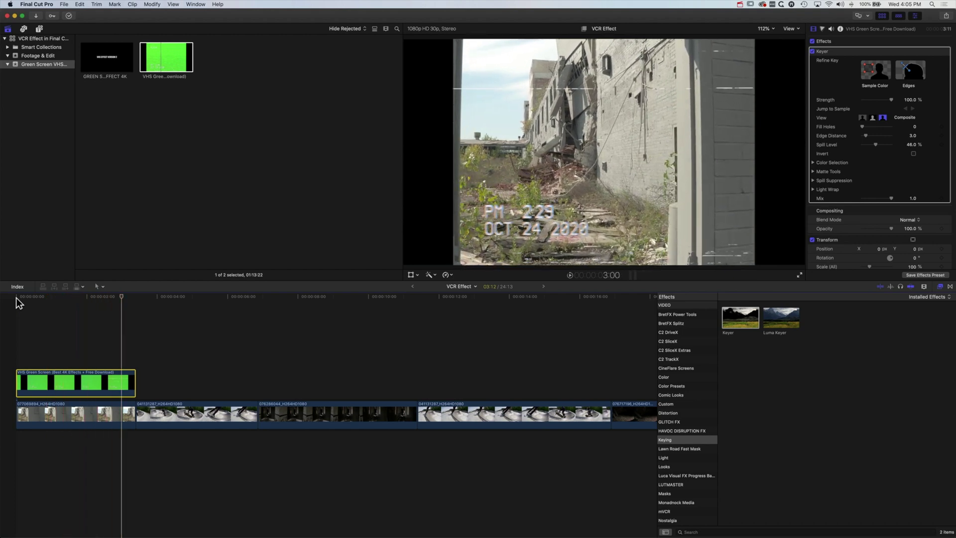
Step: Slip the green-screen overlay's contents about 1:19 earlier with the Trim tool
{"action": "left_click", "coordinate": [100, 286]}
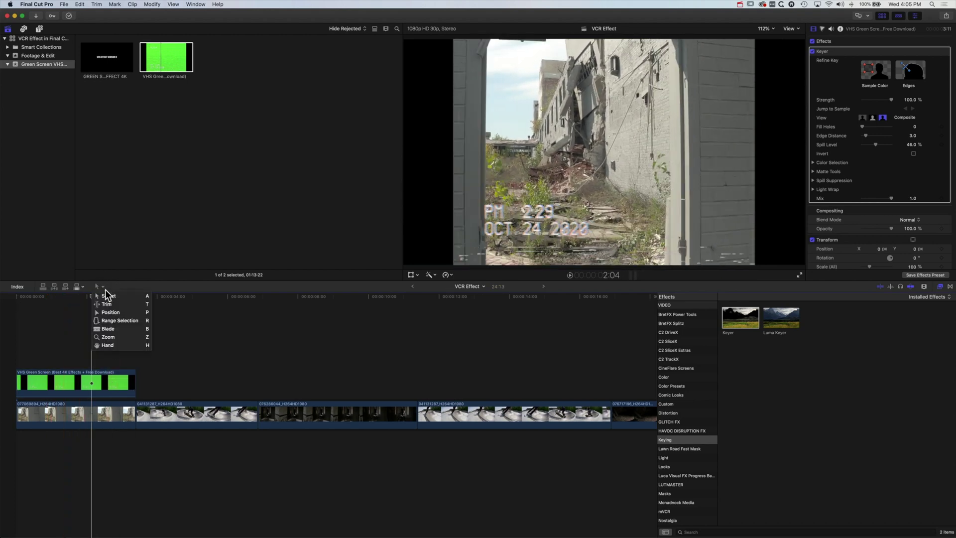
{"action": "left_click", "coordinate": [112, 298]}
{"action": "left_click_drag", "start_coordinate": [114, 381], "coordinate": [103, 384]}
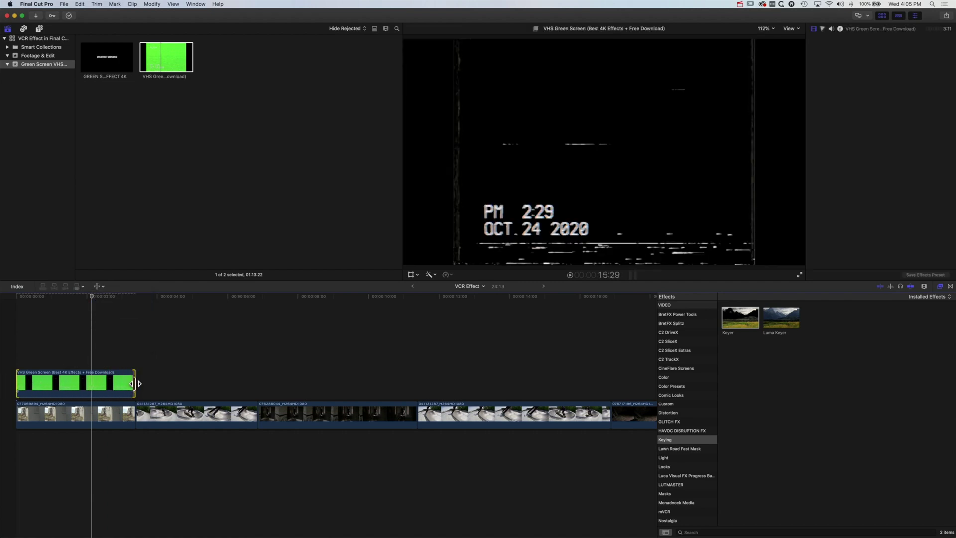
{"action": "left_click_drag", "start_coordinate": [123, 383], "coordinate": [58, 382]}
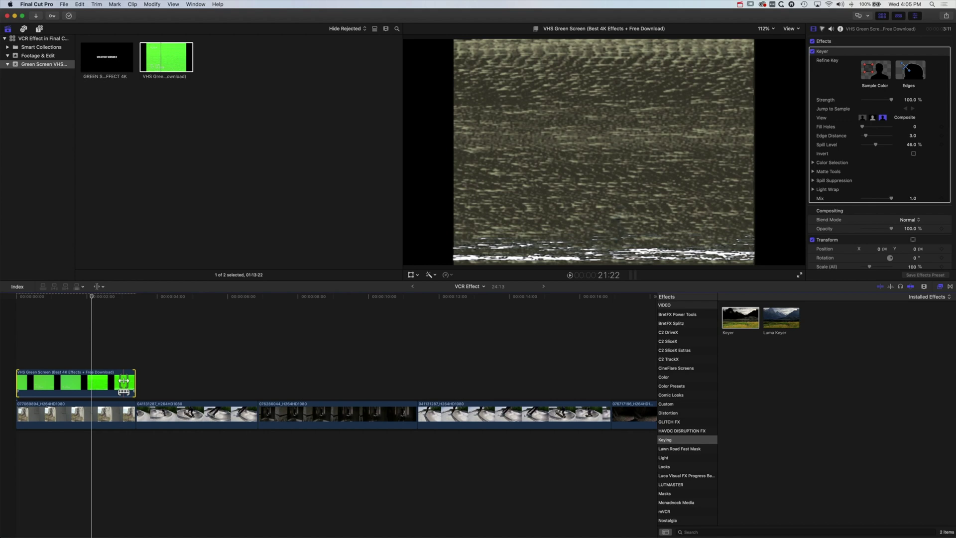
Step: Play back the opening shot from the start with the slipped overlay
{"action": "left_click", "coordinate": [18, 337]}
{"action": "key", "text": "space"}
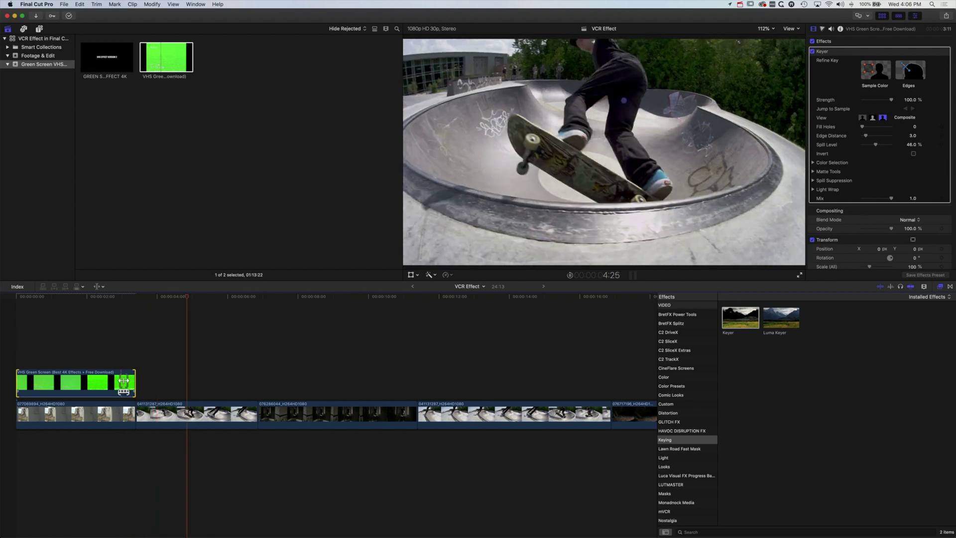
{"action": "left_click", "coordinate": [23, 311]}
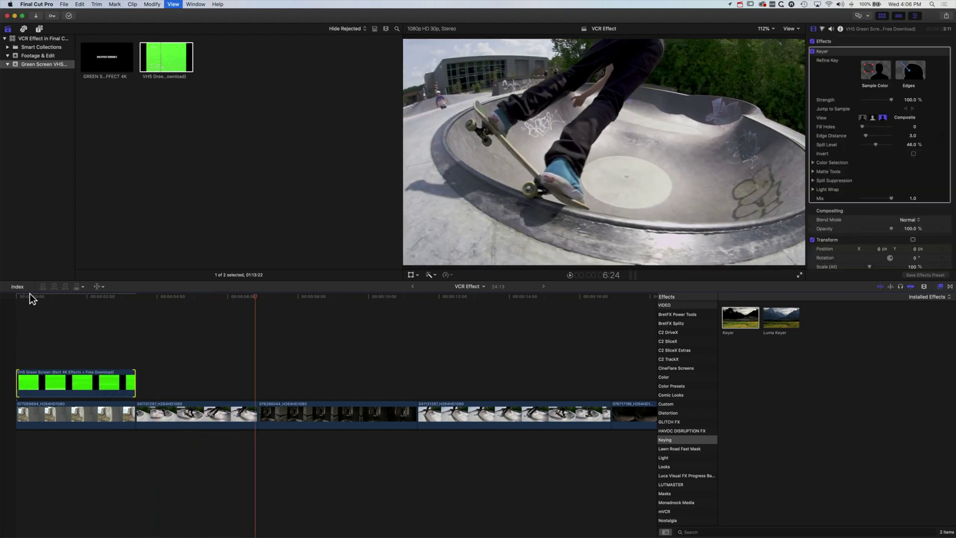
{"action": "key", "text": "Home"}
{"action": "key", "text": "space"}
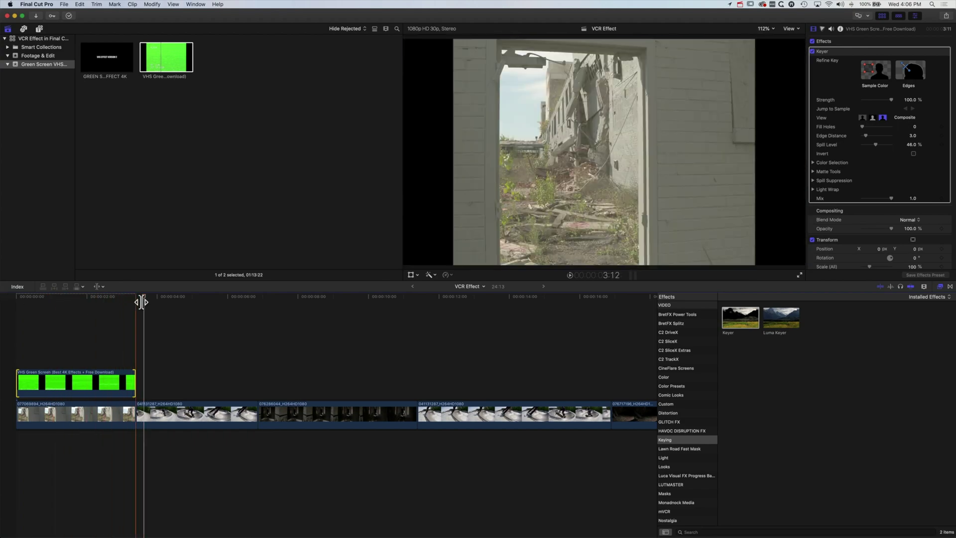
{"action": "left_click", "coordinate": [39, 298]}
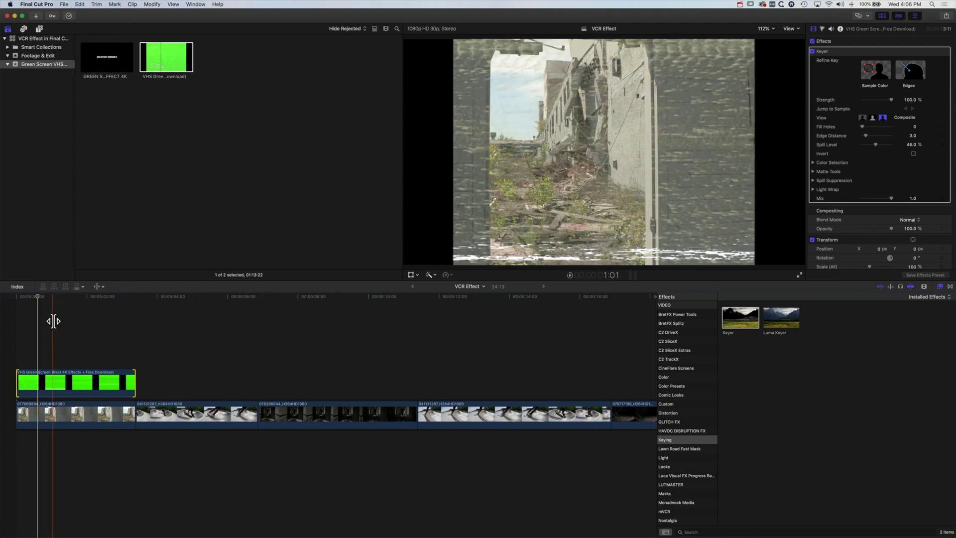
Step: Apply the Earthquake effect to the first building clip and preview the shake
{"action": "left_click", "coordinate": [98, 286]}
{"action": "left_click", "coordinate": [109, 320]}
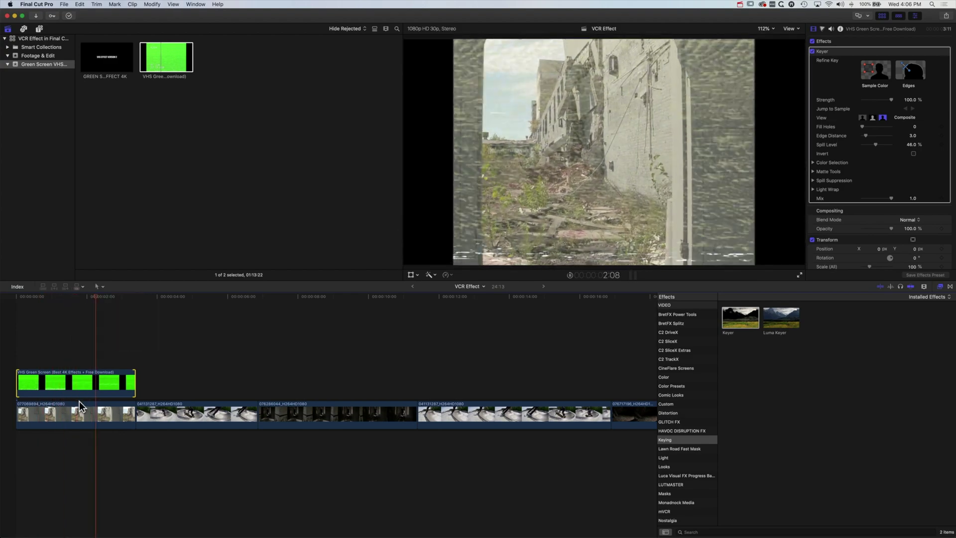
{"action": "left_click", "coordinate": [75, 413]}
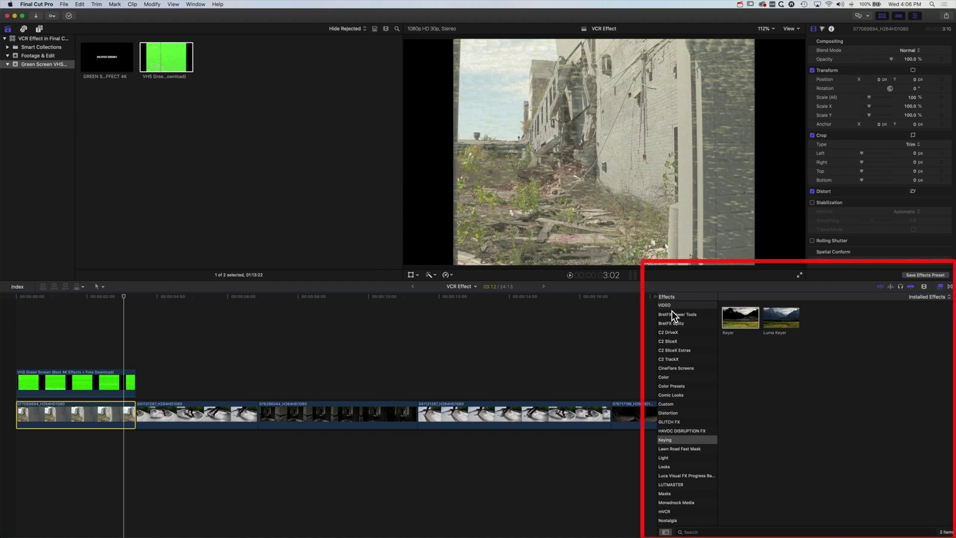
{"action": "scroll", "coordinate": [673, 317], "scroll_direction": "up", "scroll_amount": 5}
{"action": "left_click", "coordinate": [674, 322]}
{"action": "type", "text": "eart"}
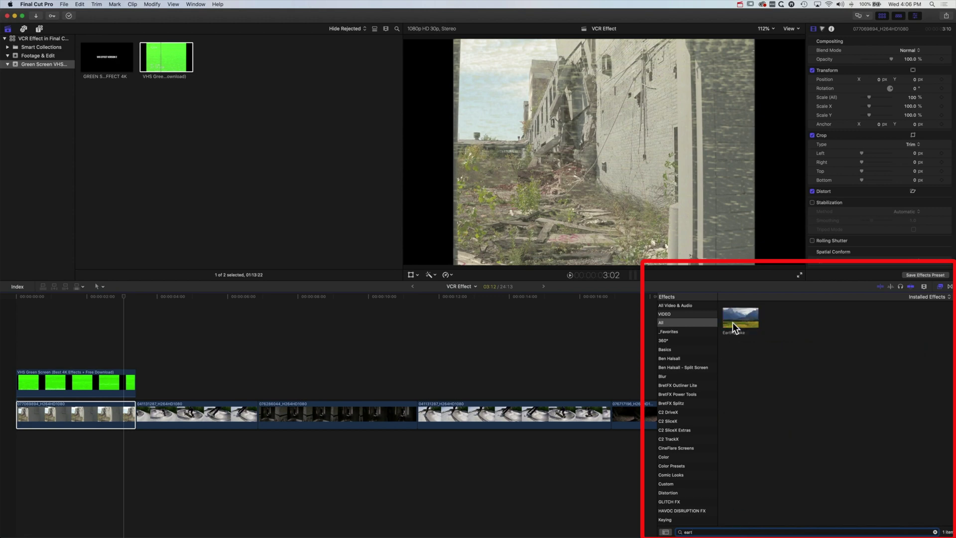
{"action": "left_click", "coordinate": [732, 322]}
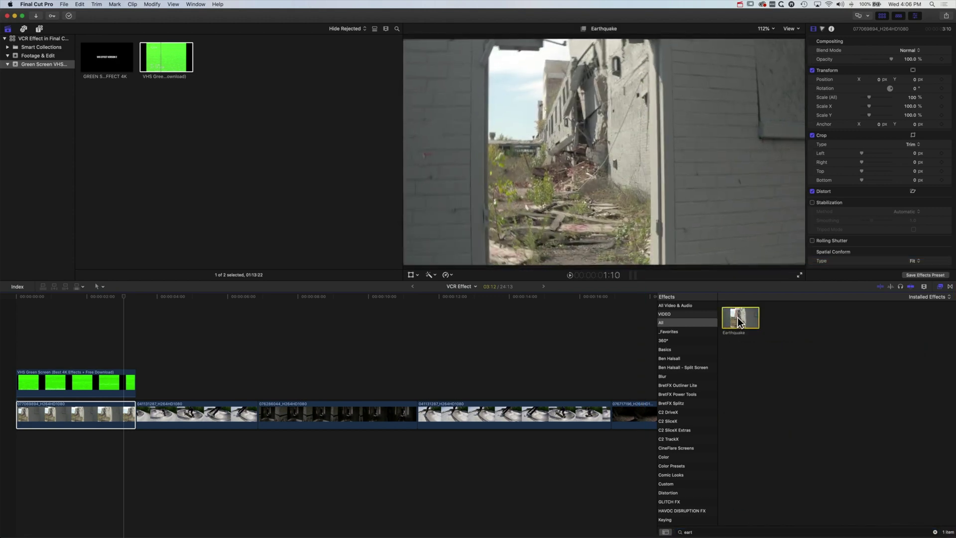
{"action": "left_click_drag", "start_coordinate": [735, 318], "coordinate": [87, 411]}
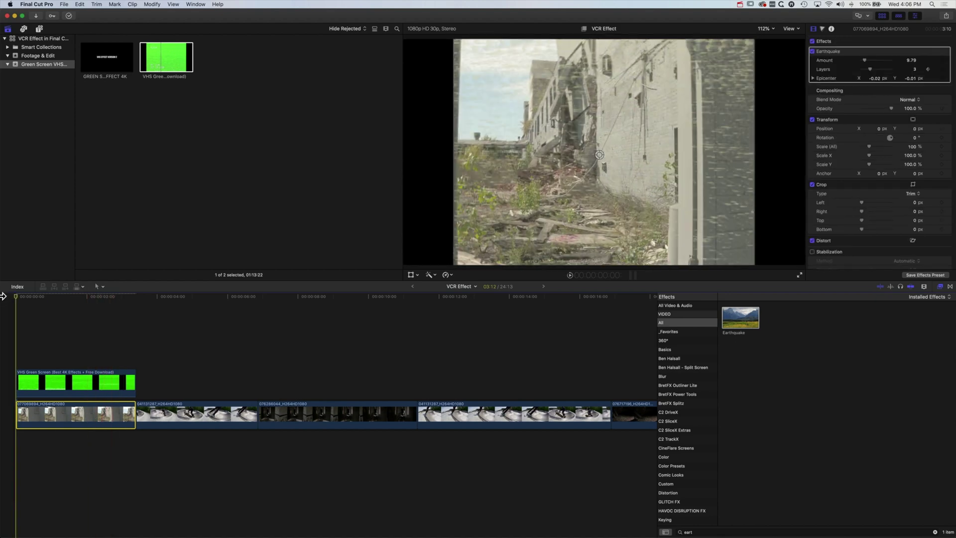
{"action": "key", "text": "space"}
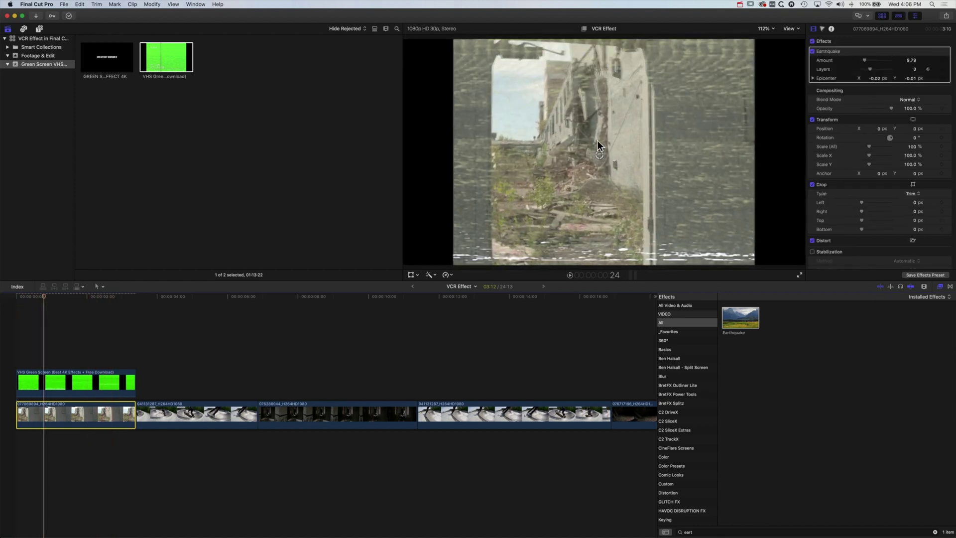
Step: Move the Earthquake epicenter to the right and increase its Layers
{"action": "left_click_drag", "start_coordinate": [599, 156], "coordinate": [779, 152]}
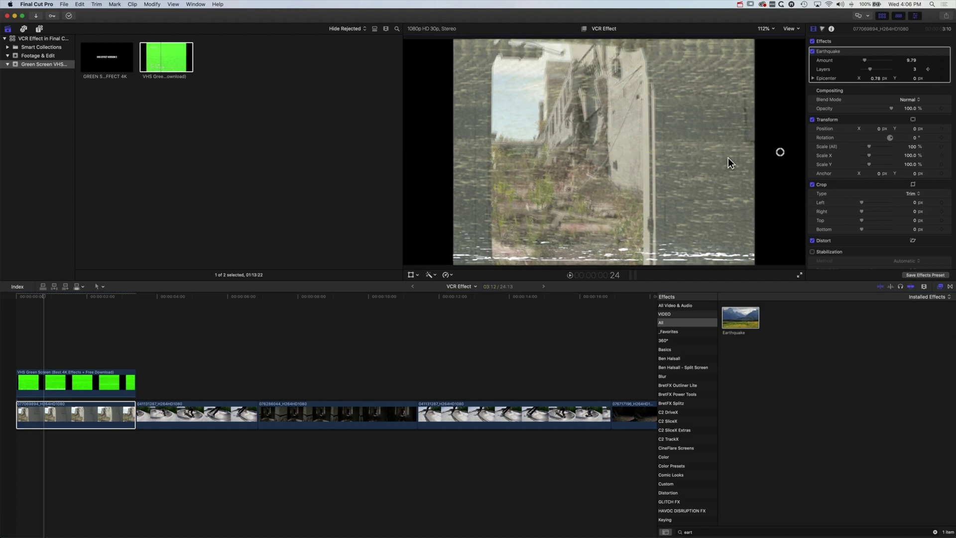
{"action": "key", "text": "space"}
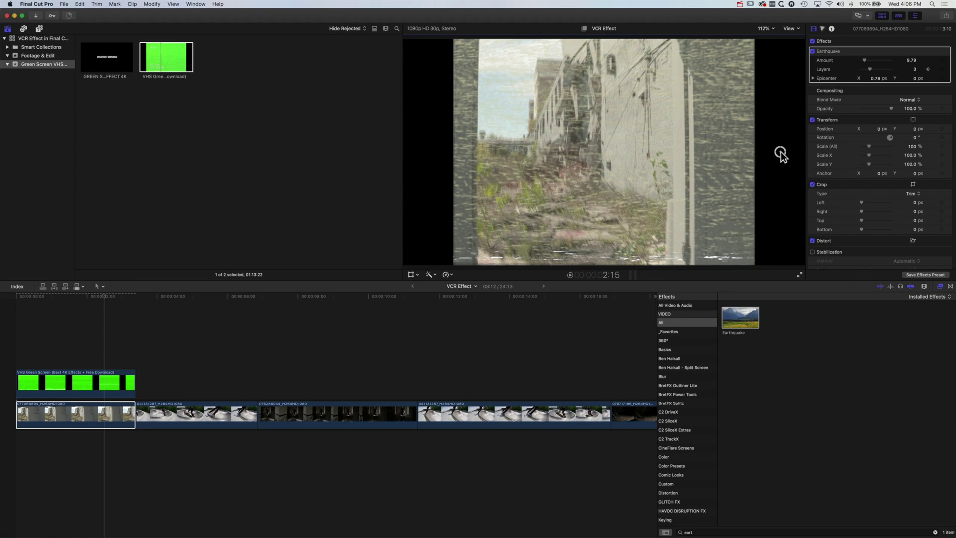
{"action": "left_click_drag", "start_coordinate": [780, 153], "coordinate": [804, 153]}
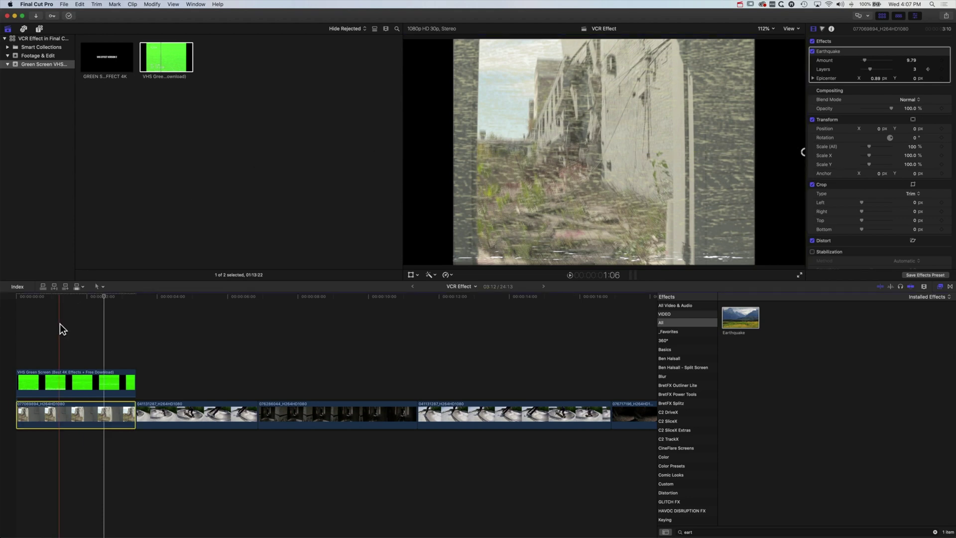
{"action": "left_click", "coordinate": [97, 298]}
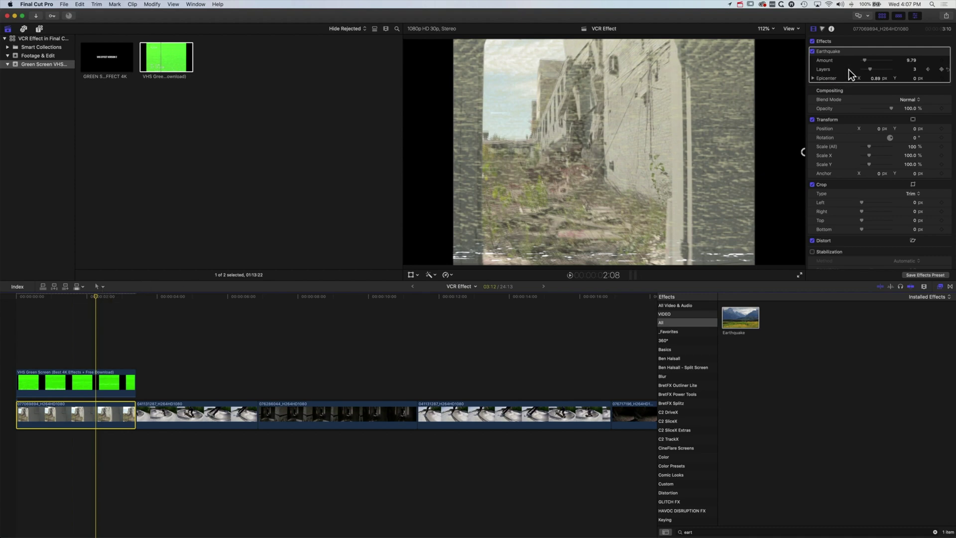
{"action": "left_click_drag", "start_coordinate": [871, 69], "coordinate": [884, 69]}
Step: Play the shaken opening shot back from the timeline start
{"action": "left_click", "coordinate": [17, 297]}
{"action": "key", "text": "space"}
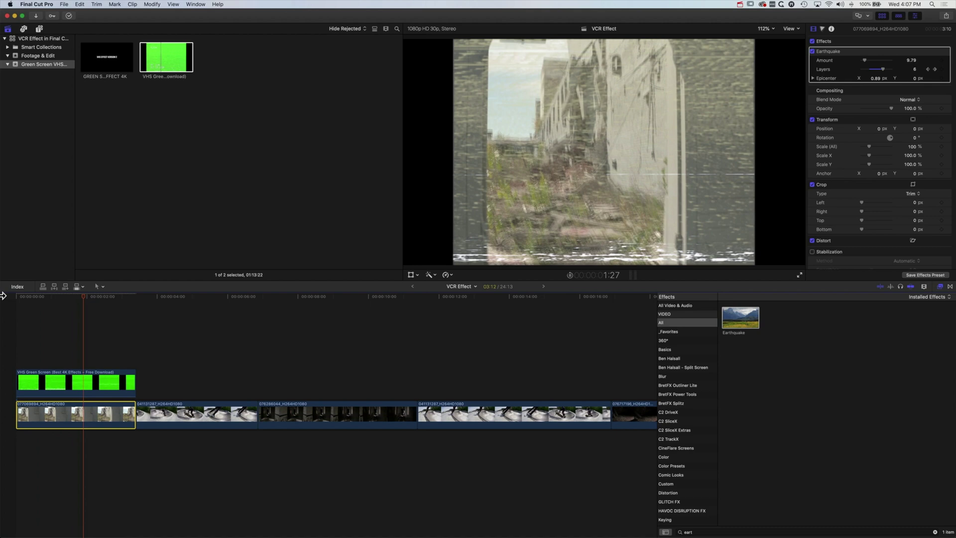
{"action": "left_click", "coordinate": [17, 297]}
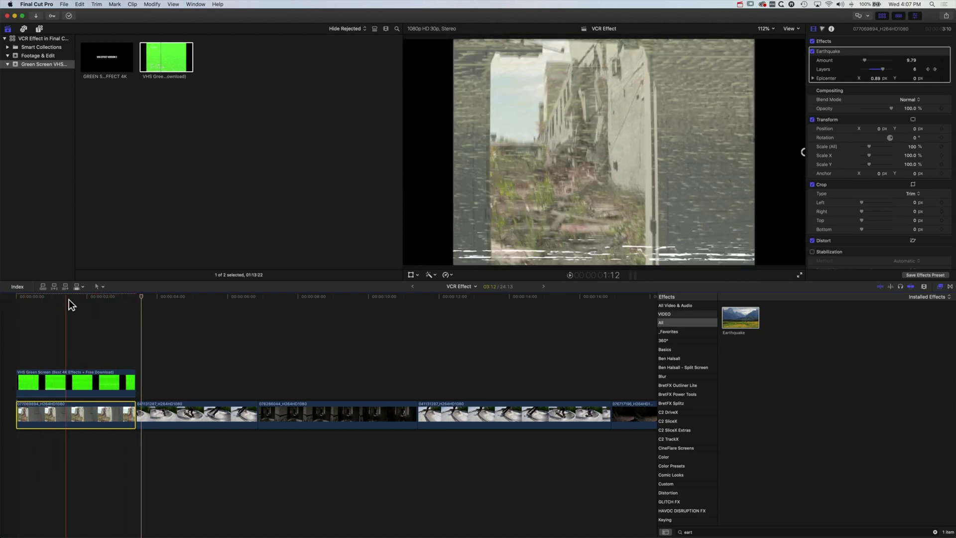
{"action": "left_click", "coordinate": [17, 297]}
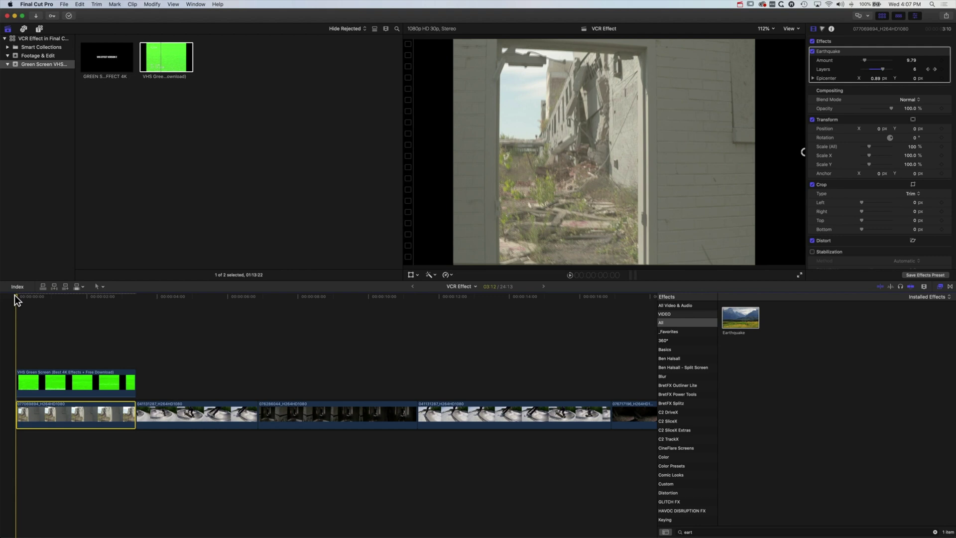
{"action": "key", "text": "space"}
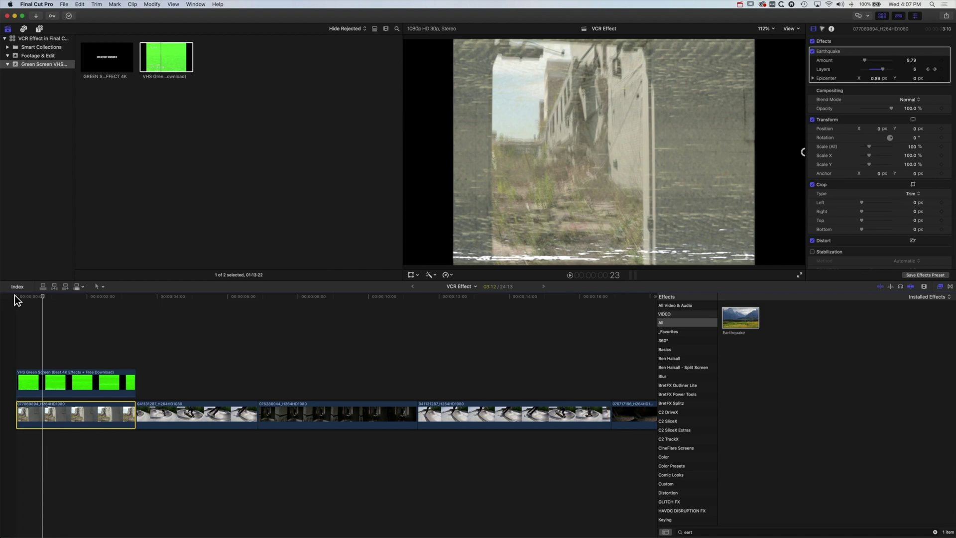
Step: Select the skatepark bowl clip and list all mVCR presets with the search cleared
{"action": "left_click", "coordinate": [155, 297]}
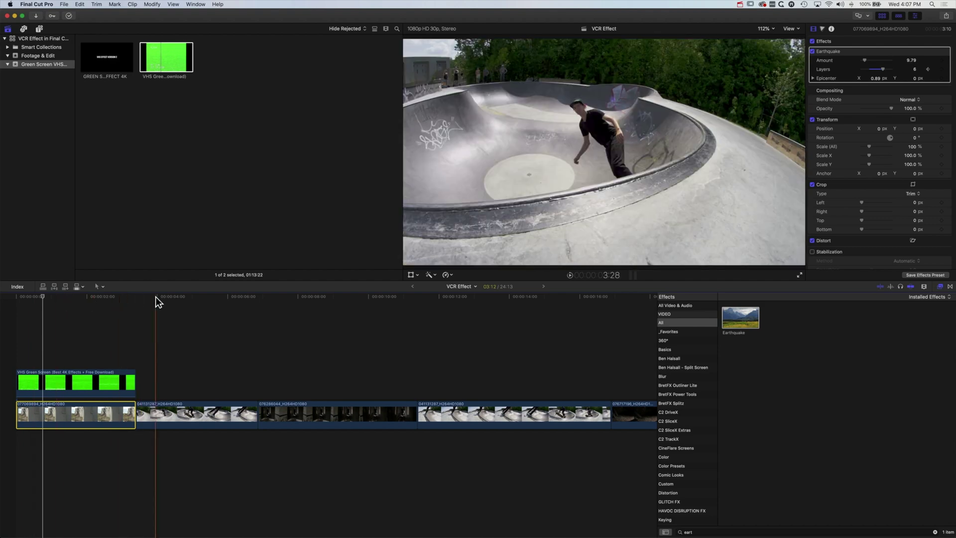
{"action": "left_click", "coordinate": [185, 410]}
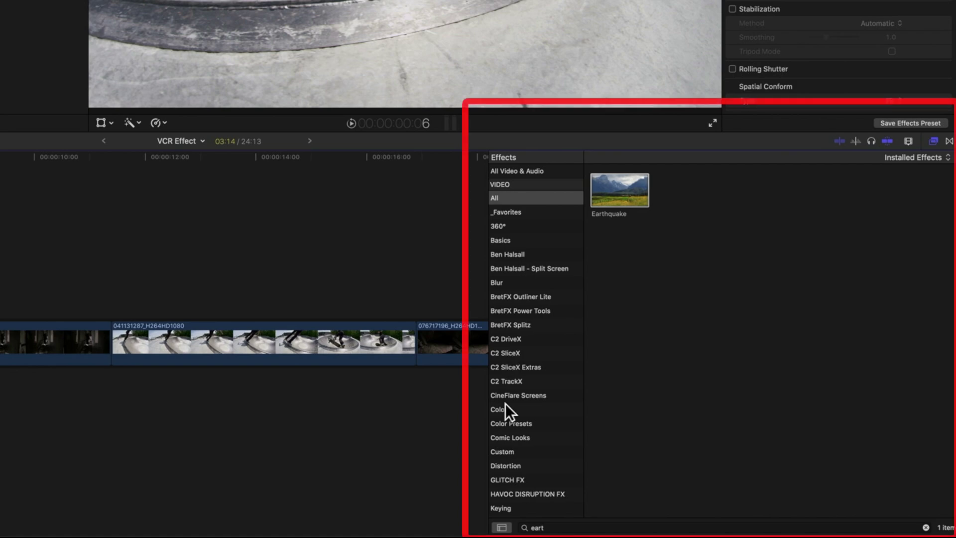
{"action": "scroll", "coordinate": [510, 417], "scroll_direction": "down", "scroll_amount": 4}
{"action": "scroll", "coordinate": [510, 417], "scroll_direction": "down", "scroll_amount": 4}
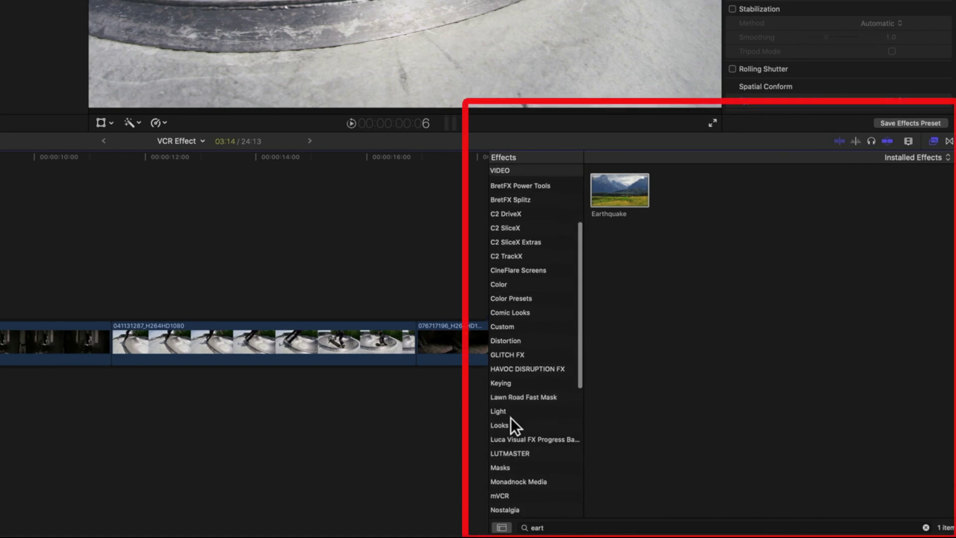
{"action": "scroll", "coordinate": [510, 418], "scroll_direction": "down", "scroll_amount": 3}
{"action": "scroll", "coordinate": [515, 429], "scroll_direction": "down", "scroll_amount": 1}
{"action": "left_click", "coordinate": [503, 410]}
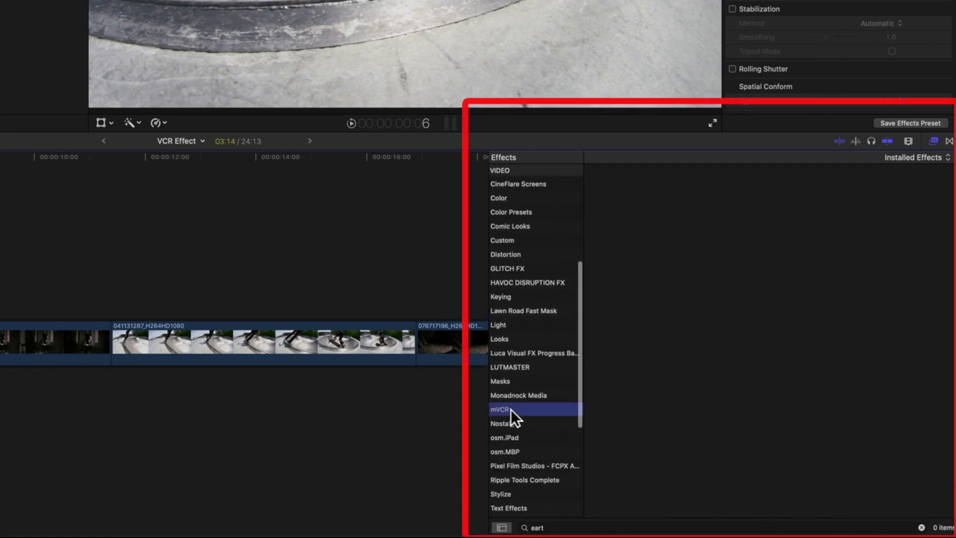
{"action": "left_click", "coordinate": [921, 528]}
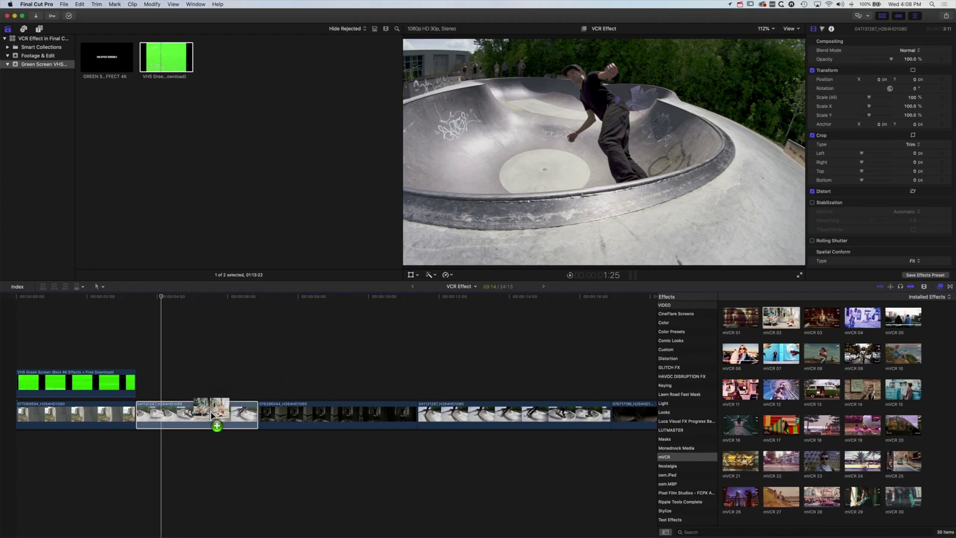
Step: Apply the mVCR 02 preset to the skatepark clip and play it back
{"action": "left_click_drag", "start_coordinate": [211, 411], "coordinate": [212, 413]}
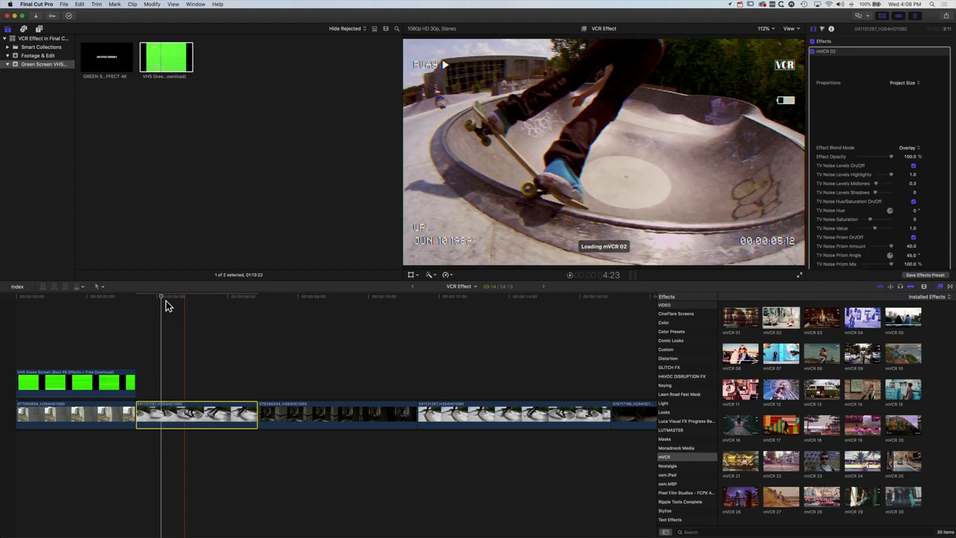
{"action": "left_click", "coordinate": [155, 297]}
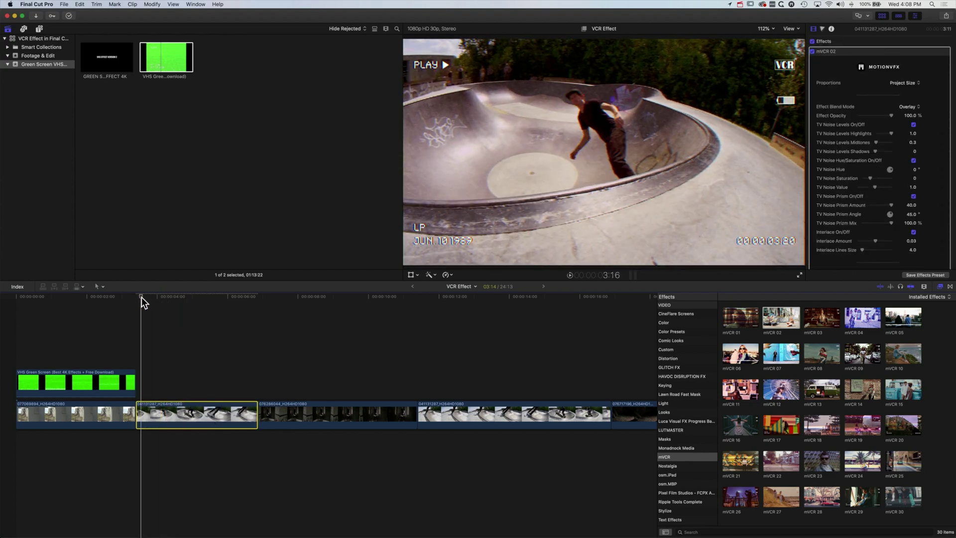
{"action": "key", "text": "space"}
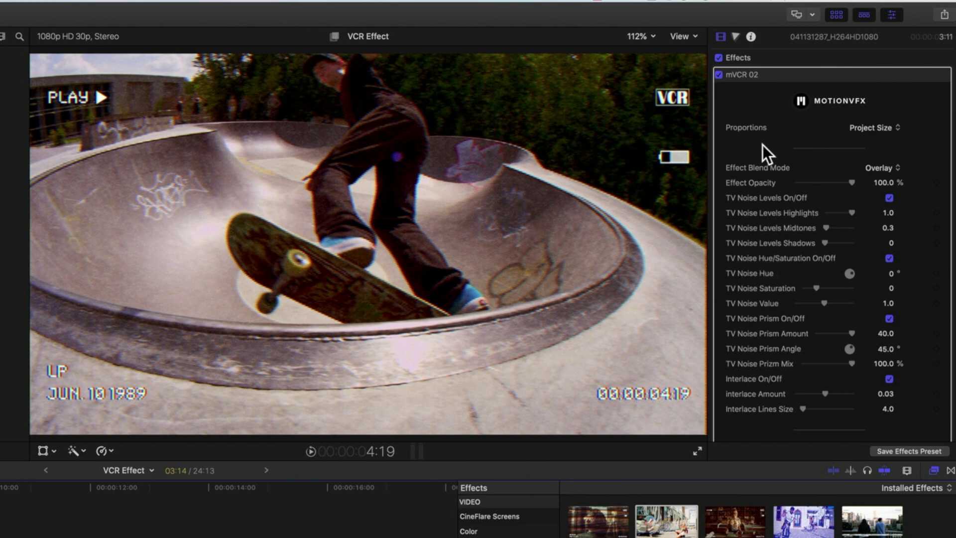
{"action": "scroll", "coordinate": [766, 164], "scroll_direction": "down", "scroll_amount": 3}
{"action": "scroll", "coordinate": [766, 164], "scroll_direction": "down", "scroll_amount": 1}
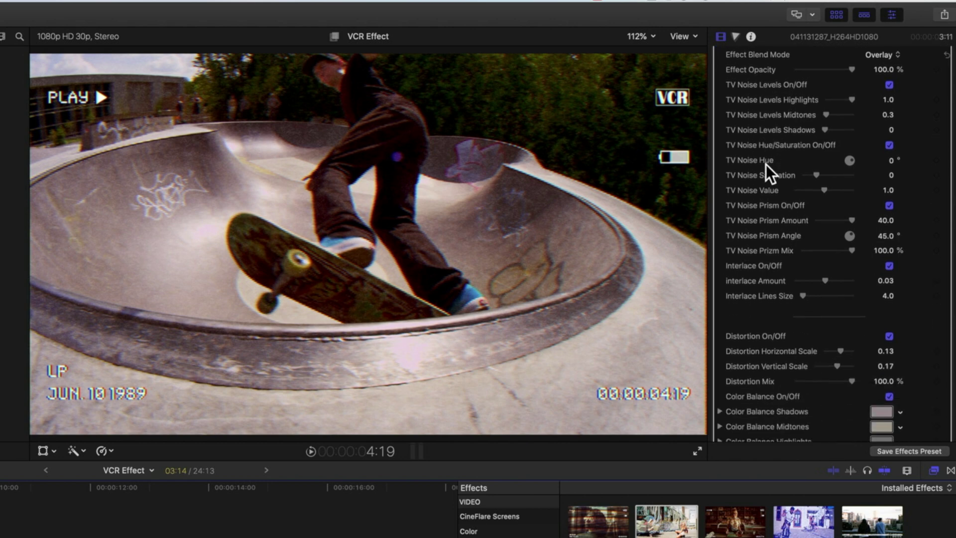
{"action": "scroll", "coordinate": [766, 165], "scroll_direction": "up", "scroll_amount": 2}
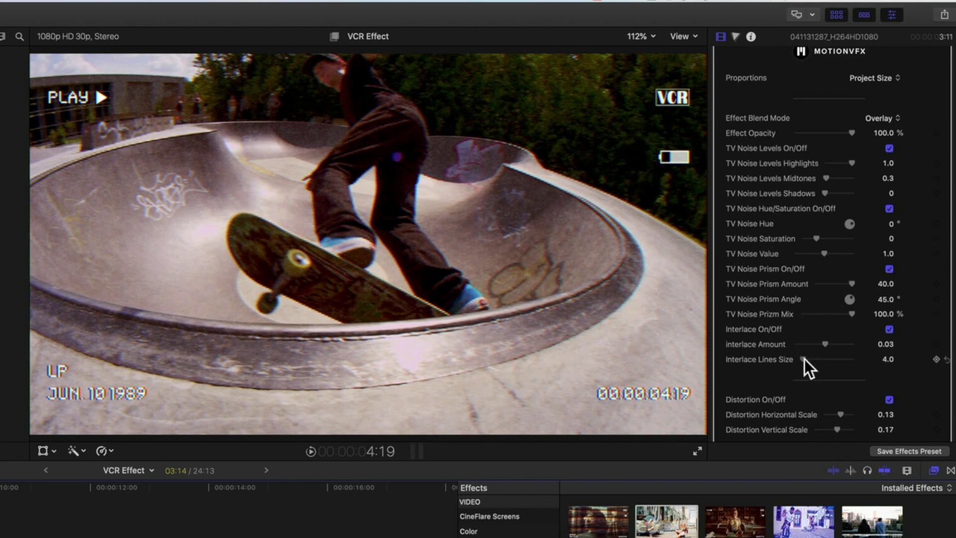
Step: Set mVCR 02 Interlace Lines Size to 21.0 and Interlace Amount to 0.08, then preview
{"action": "mouse_move", "coordinate": [805, 358]}
{"action": "left_mouse_down"}
{"action": "mouse_move", "coordinate": [824, 359]}
{"action": "mouse_move", "coordinate": [802, 359]}
{"action": "left_mouse_up"}
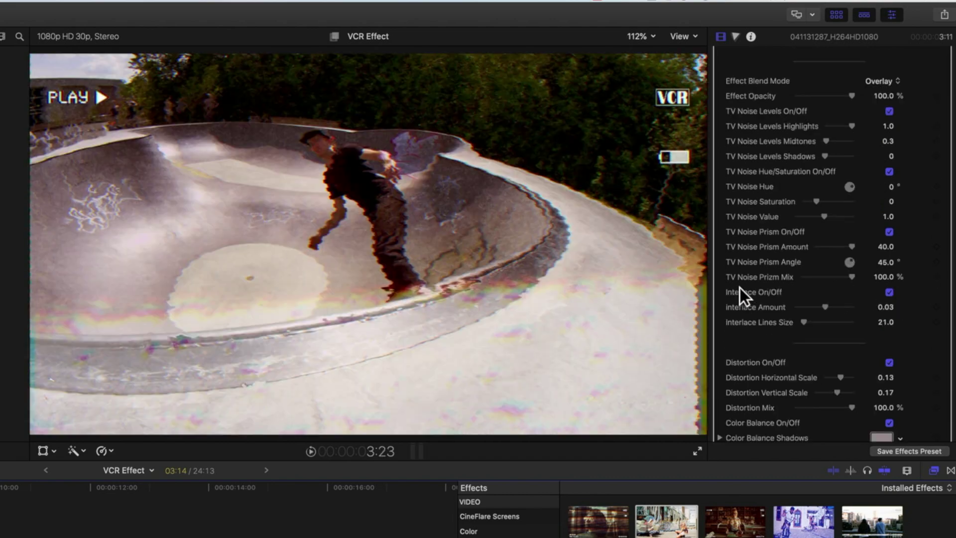
{"action": "left_click_drag", "start_coordinate": [826, 305], "coordinate": [825, 305]}
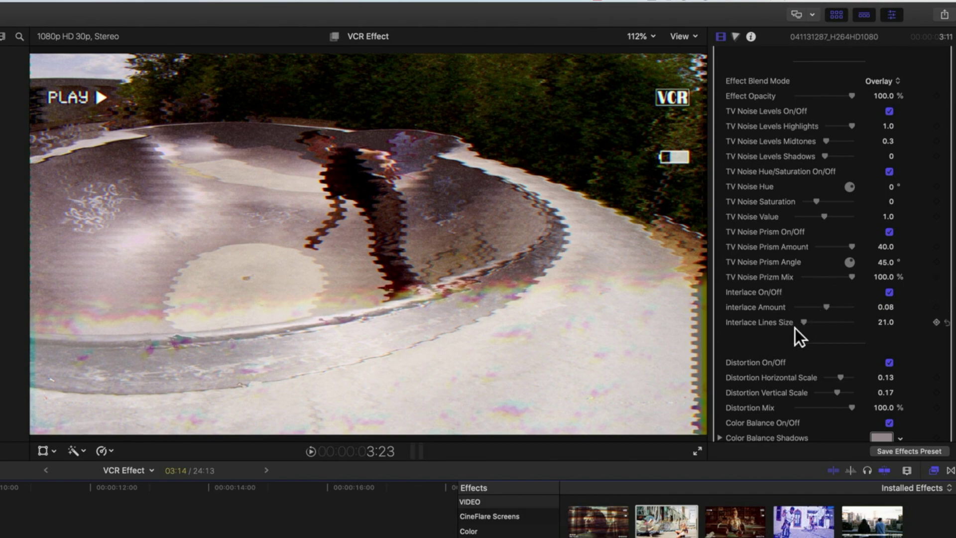
{"action": "key", "text": "space"}
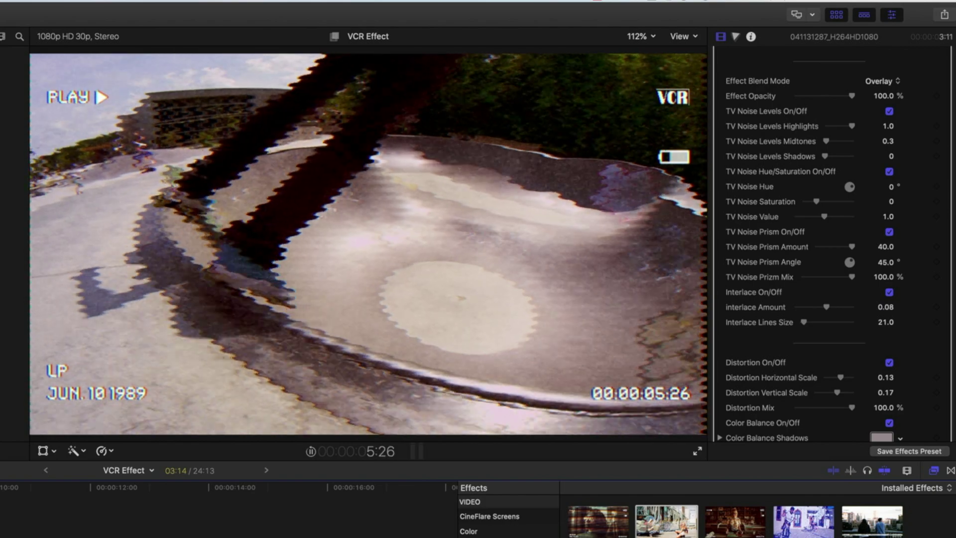
{"action": "key", "text": "space"}
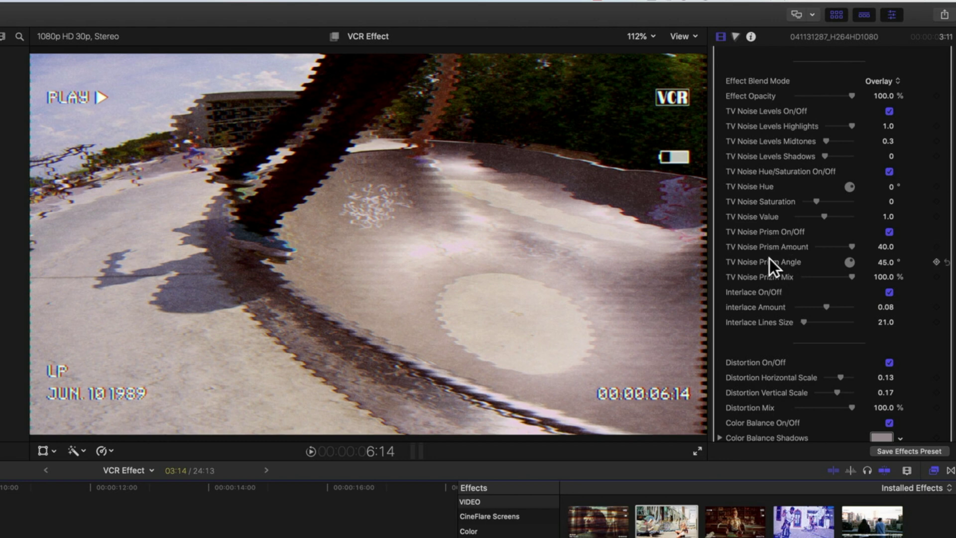
{"action": "scroll", "coordinate": [769, 259], "scroll_direction": "down", "scroll_amount": 4}
{"action": "scroll", "coordinate": [770, 258], "scroll_direction": "down", "scroll_amount": 4}
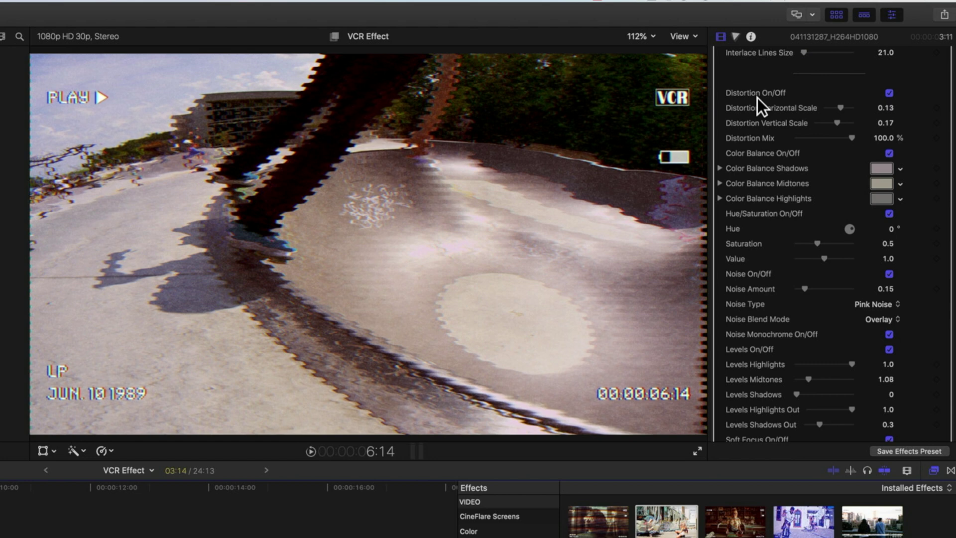
{"action": "mouse_move", "coordinate": [772, 108]}
{"action": "scroll", "coordinate": [764, 136], "scroll_direction": "down", "scroll_amount": 1}
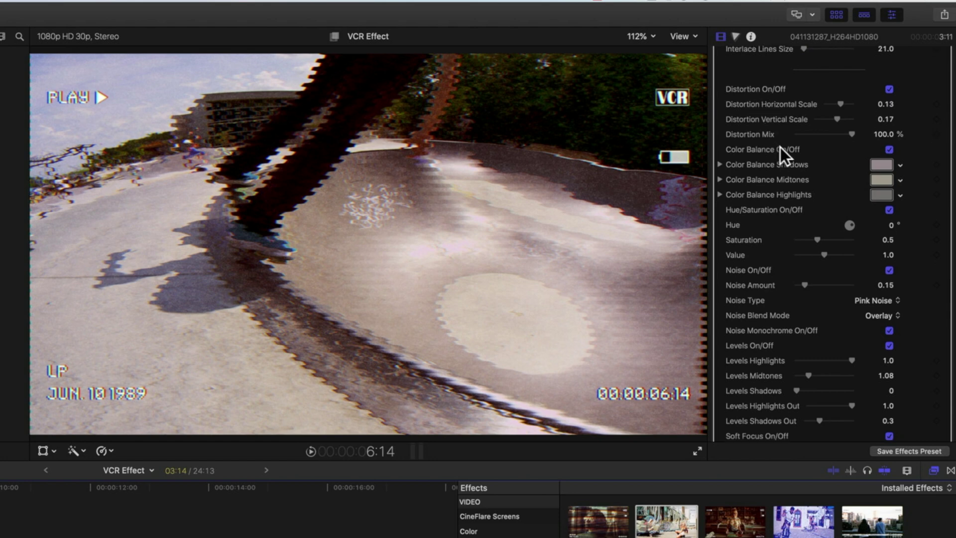
{"action": "scroll", "coordinate": [817, 111], "scroll_direction": "down", "scroll_amount": 3}
{"action": "scroll", "coordinate": [825, 192], "scroll_direction": "down", "scroll_amount": 3}
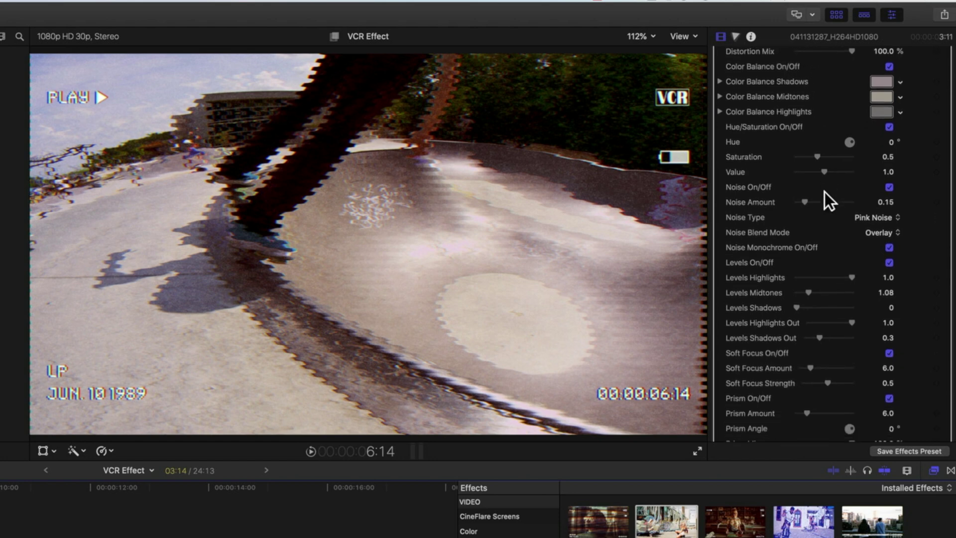
{"action": "scroll", "coordinate": [824, 192], "scroll_direction": "down", "scroll_amount": 3}
{"action": "scroll", "coordinate": [825, 192], "scroll_direction": "down", "scroll_amount": 3}
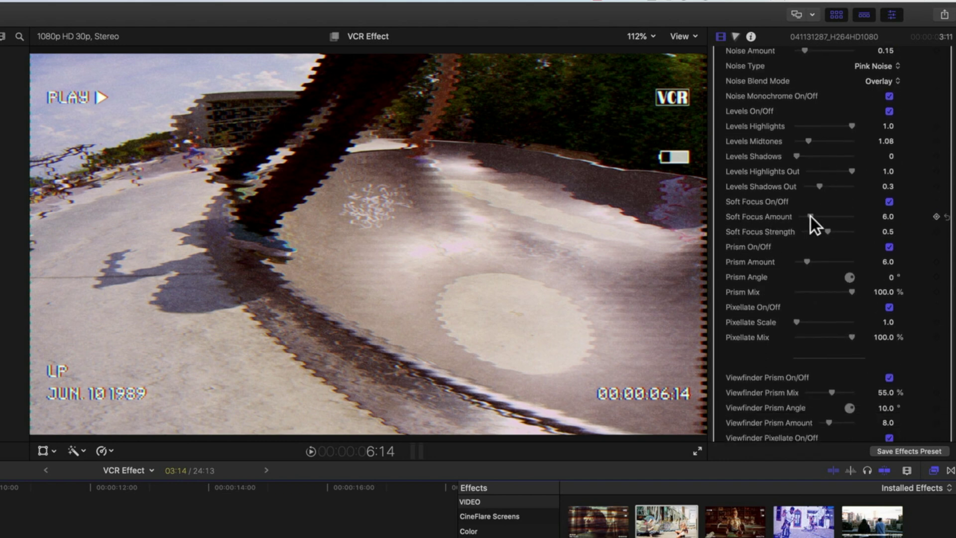
Step: Adjust the mVCR 02 sliders to Soft Focus Amount 11.0, Strength 0.65, Prism Amount 12.0
{"action": "left_click_drag", "start_coordinate": [811, 216], "coordinate": [842, 216]}
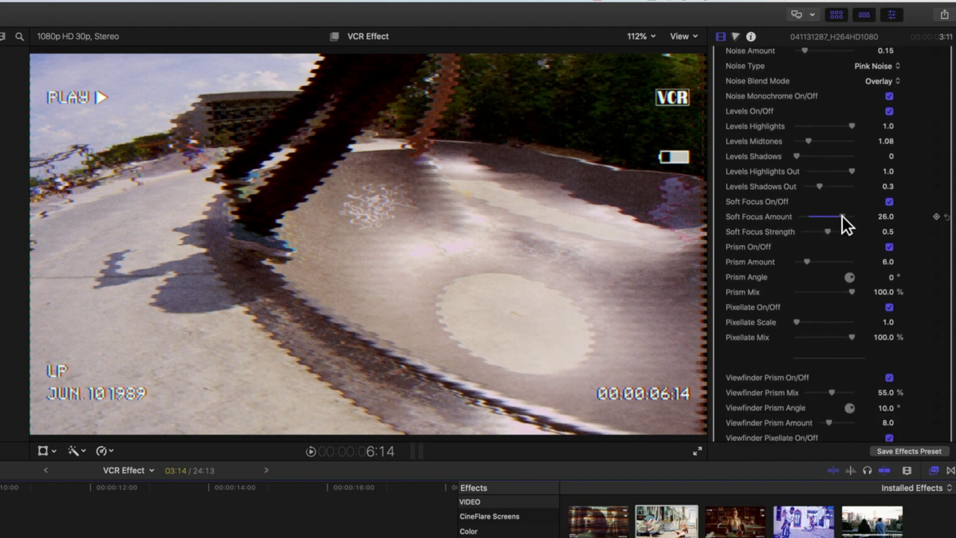
{"action": "mouse_move", "coordinate": [854, 216]}
{"action": "left_mouse_down"}
{"action": "mouse_move", "coordinate": [809, 215]}
{"action": "mouse_move", "coordinate": [835, 231]}
{"action": "left_mouse_up"}
{"action": "left_click_drag", "start_coordinate": [807, 261], "coordinate": [829, 261]}
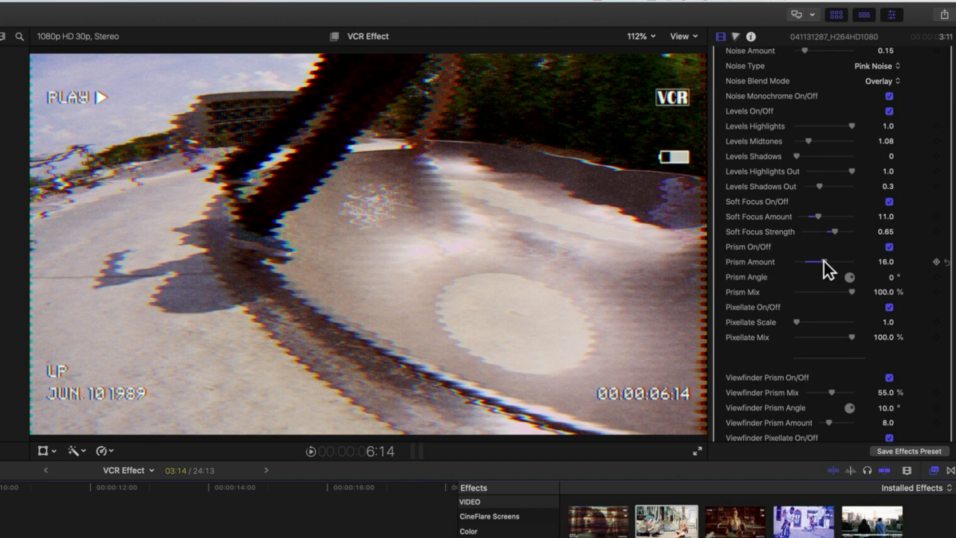
{"action": "left_click_drag", "start_coordinate": [824, 261], "coordinate": [769, 260]}
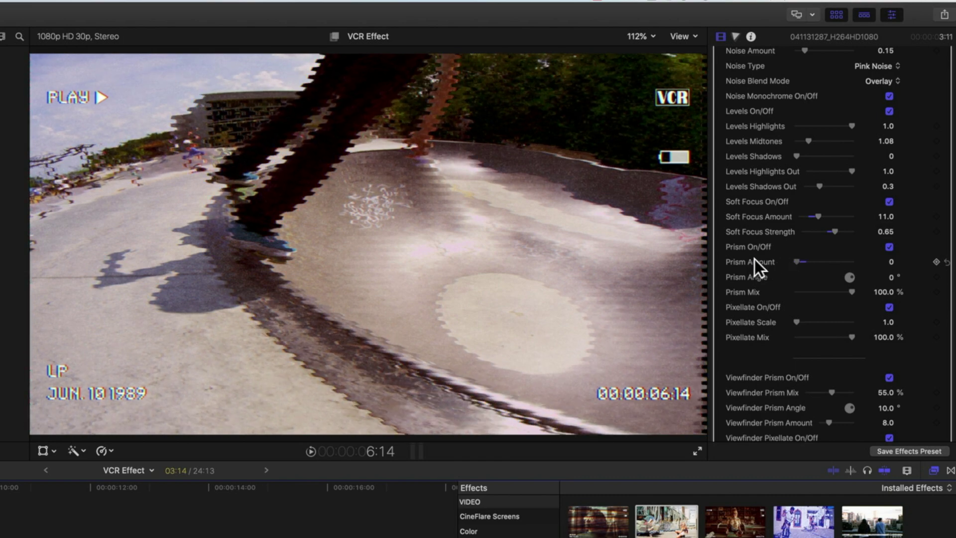
{"action": "left_click_drag", "start_coordinate": [796, 260], "coordinate": [817, 262]}
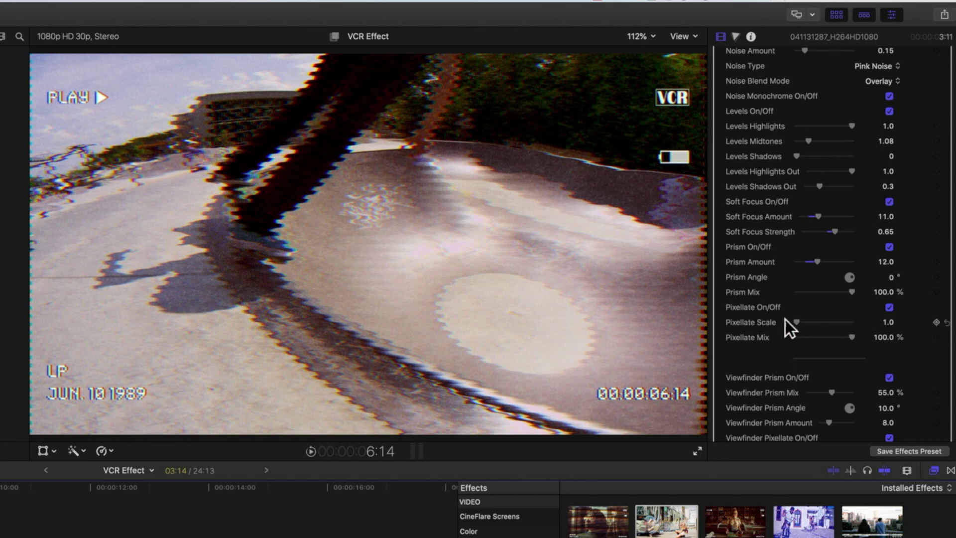
{"action": "scroll", "coordinate": [785, 319], "scroll_direction": "down", "scroll_amount": 3}
{"action": "scroll", "coordinate": [785, 318], "scroll_direction": "down", "scroll_amount": 3}
{"action": "scroll", "coordinate": [785, 319], "scroll_direction": "down", "scroll_amount": 2}
{"action": "scroll", "coordinate": [785, 319], "scroll_direction": "down", "scroll_amount": 3}
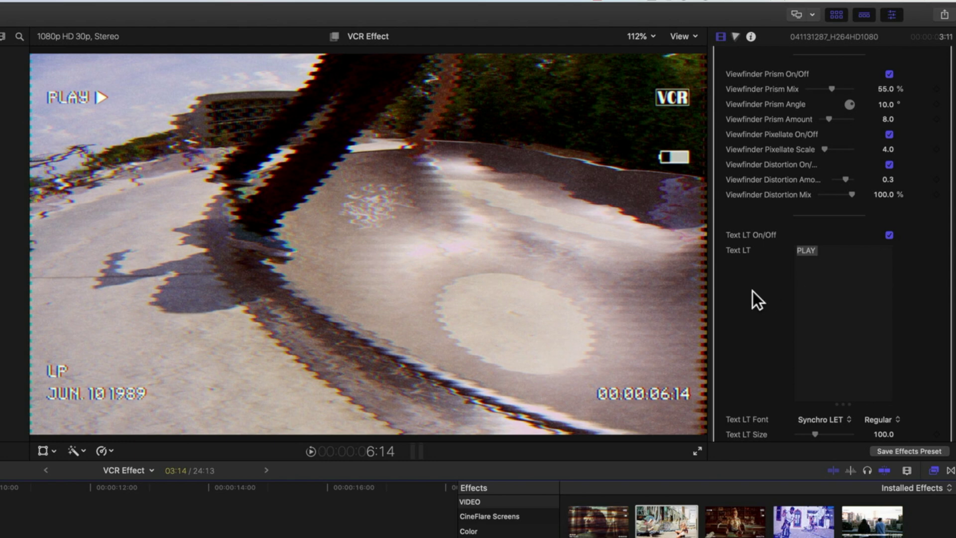
{"action": "scroll", "coordinate": [753, 290], "scroll_direction": "down", "scroll_amount": 4}
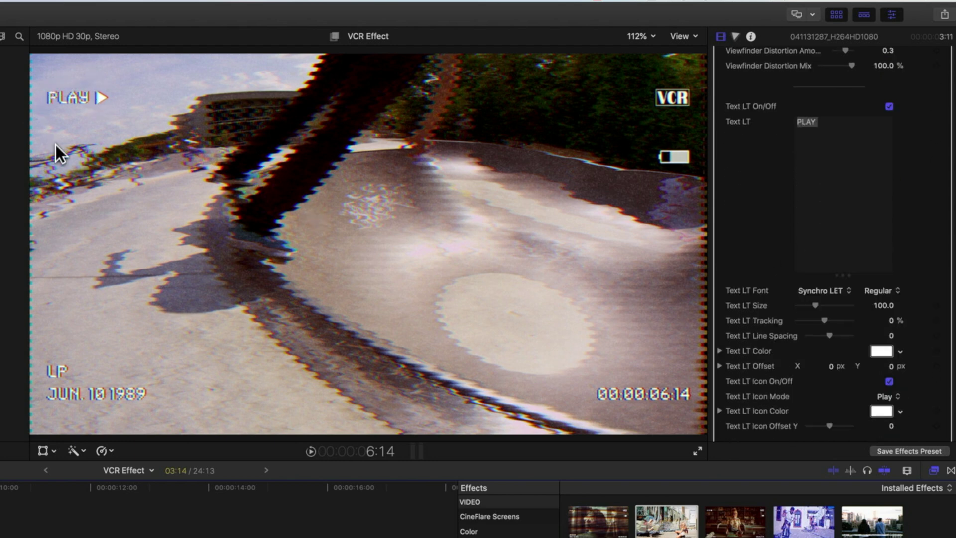
Step: Hide the overlay's PLAY text and playback icon, then show them again
{"action": "double_click", "coordinate": [837, 138]}
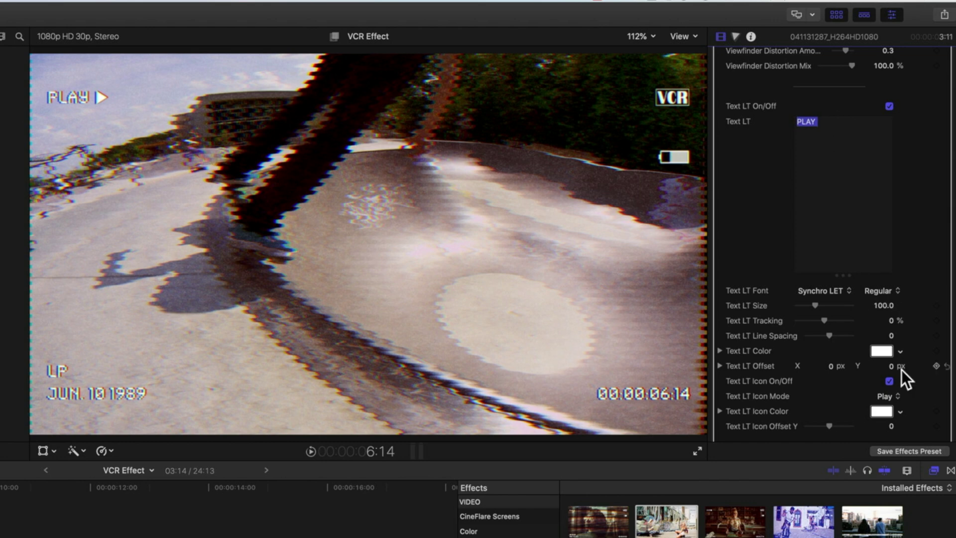
{"action": "left_click", "coordinate": [888, 397]}
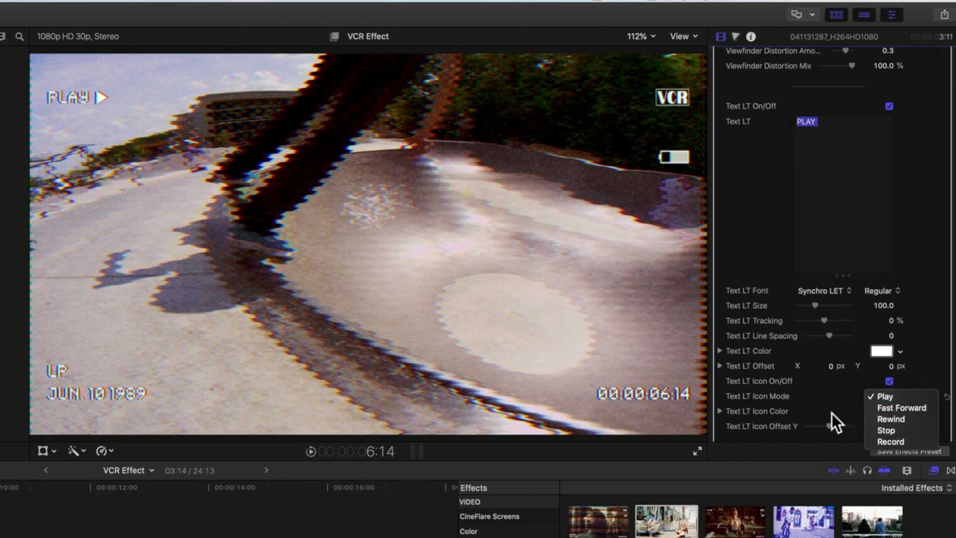
{"action": "left_click", "coordinate": [919, 368]}
{"action": "scroll", "coordinate": [886, 224], "scroll_direction": "up", "scroll_amount": 1}
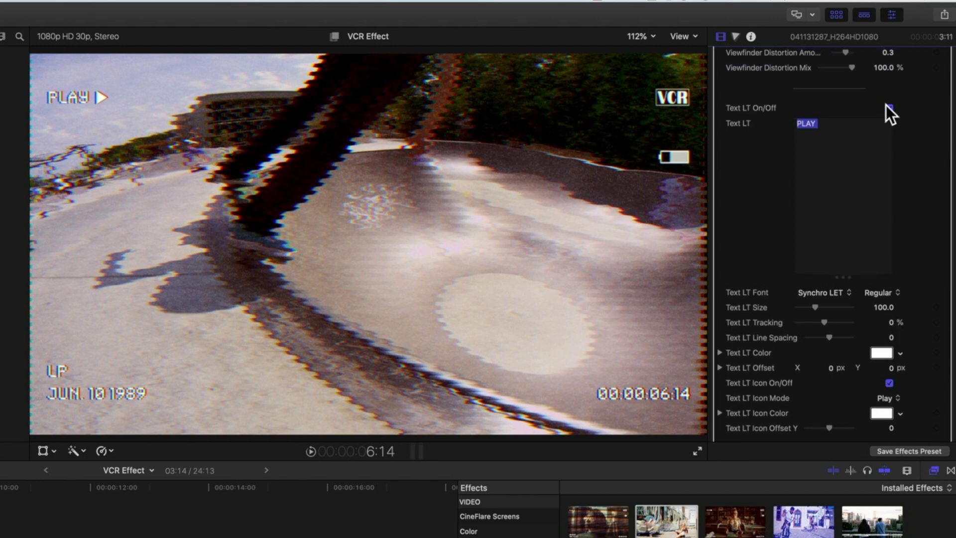
{"action": "left_click", "coordinate": [890, 108]}
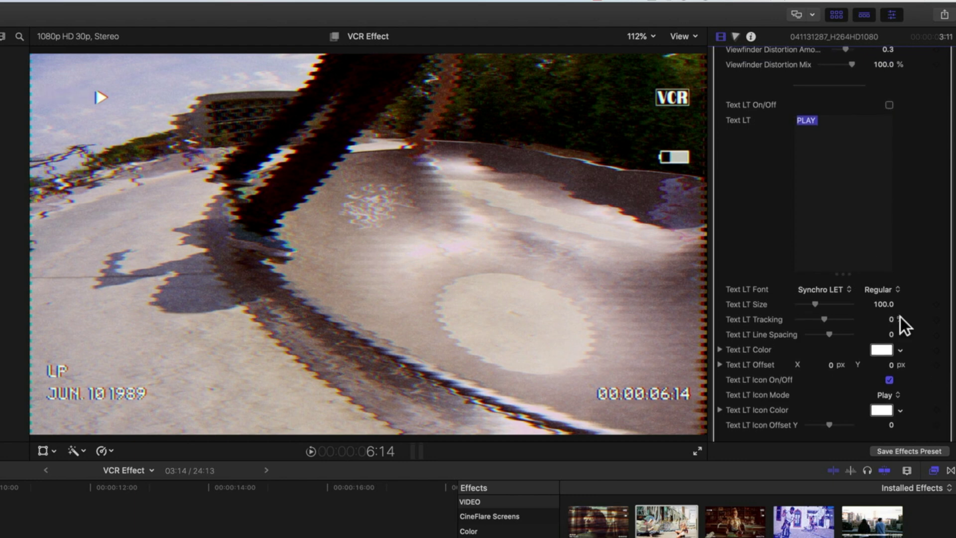
{"action": "left_click", "coordinate": [891, 381]}
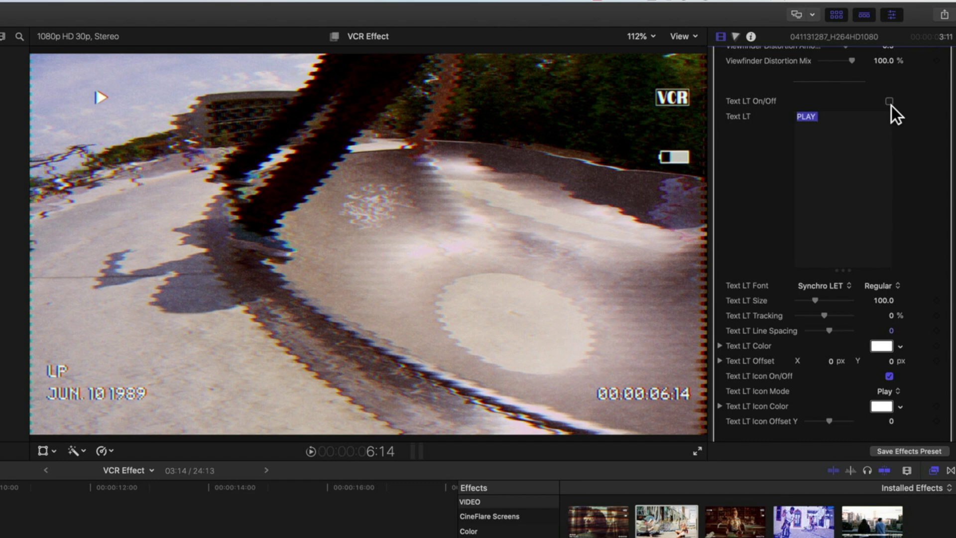
{"action": "left_click", "coordinate": [890, 102]}
{"action": "scroll", "coordinate": [900, 360], "scroll_direction": "up", "scroll_amount": 1}
Step: Try the Stop and Fast Forward playback icons, then return to Play
{"action": "left_click", "coordinate": [890, 413]}
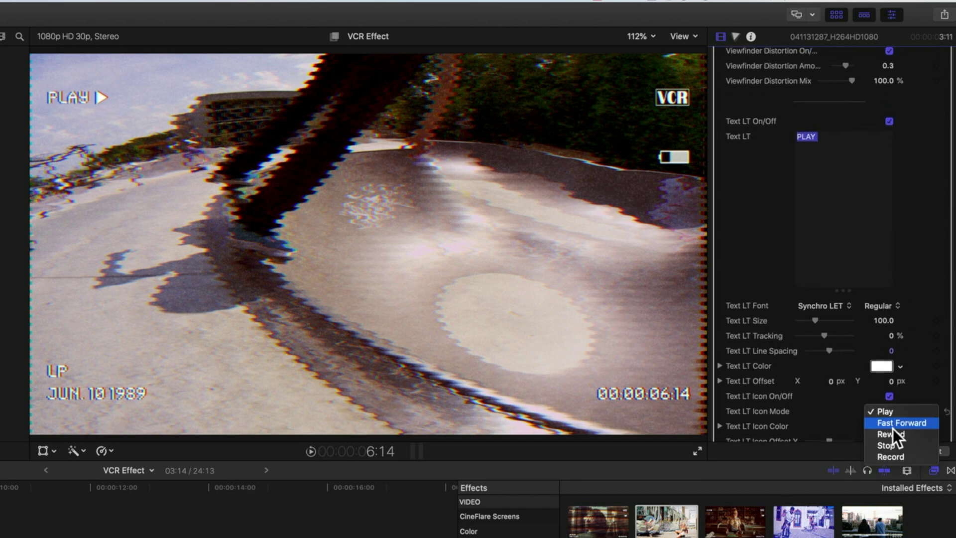
{"action": "left_click", "coordinate": [889, 445]}
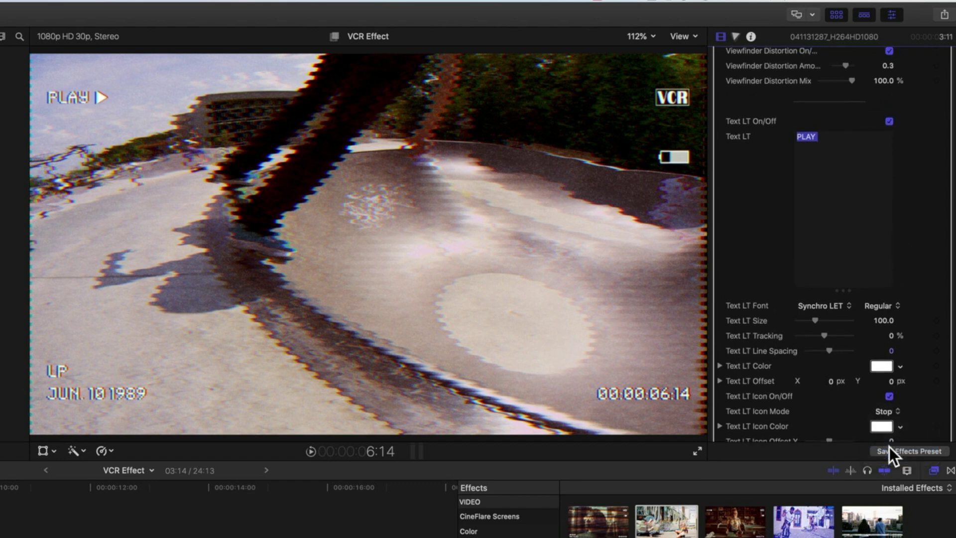
{"action": "left_click", "coordinate": [886, 412]}
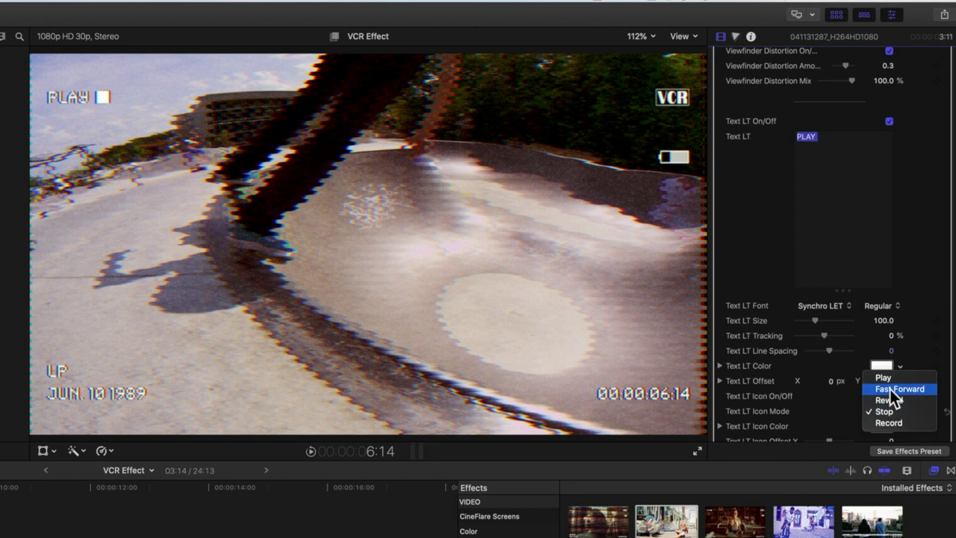
{"action": "left_click", "coordinate": [889, 389]}
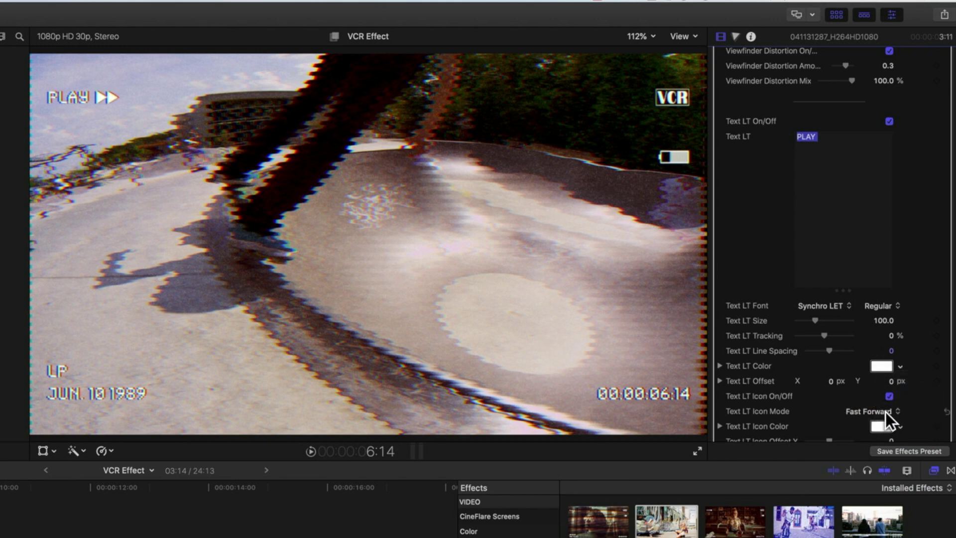
{"action": "left_click", "coordinate": [884, 412]}
{"action": "left_click", "coordinate": [879, 403]}
{"action": "scroll", "coordinate": [821, 394], "scroll_direction": "down", "scroll_amount": 3}
{"action": "scroll", "coordinate": [822, 395], "scroll_direction": "down", "scroll_amount": 2}
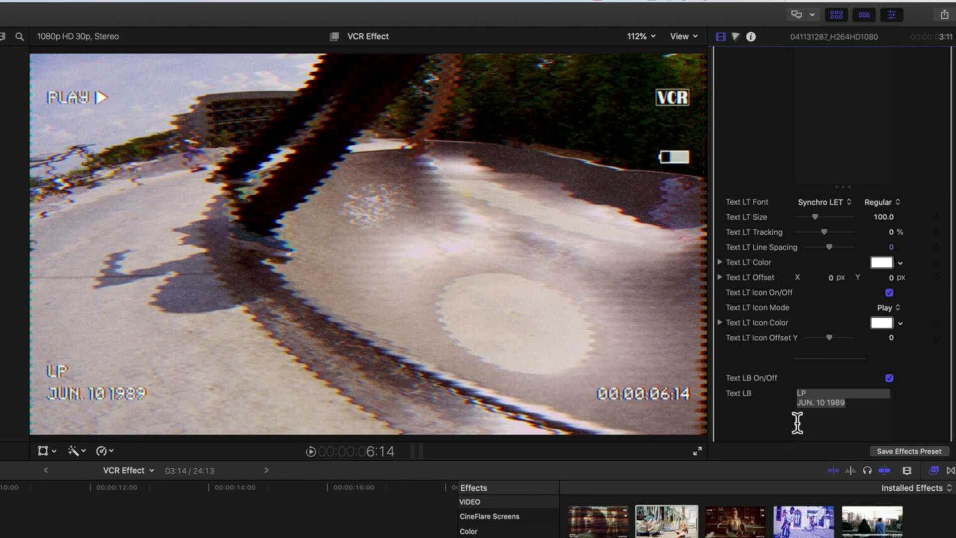
Step: Swap the LP label to SP and back, then retype the date as JUL. 14 1994
{"action": "left_click", "coordinate": [801, 394]}
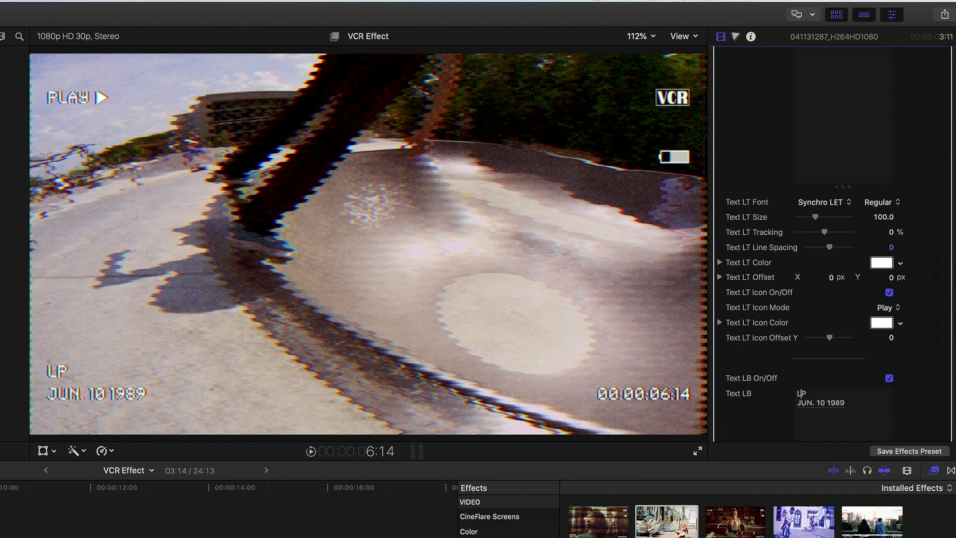
{"action": "key", "text": "BackSpace"}
{"action": "type", "text": "S"}
{"action": "key", "text": "BackSpace"}
{"action": "key", "text": "BackSpace"}
{"action": "type", "text": "LP"}
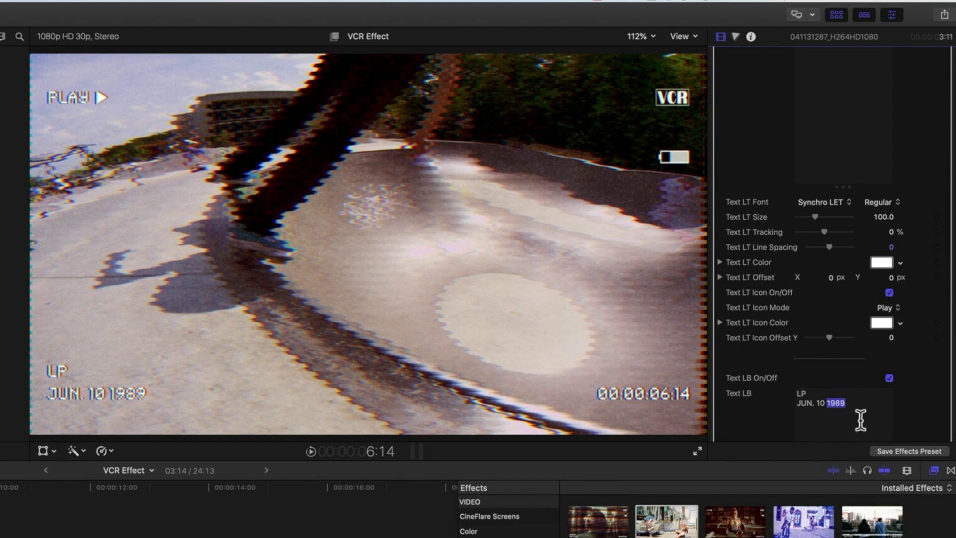
{"action": "type", "text": "19"}
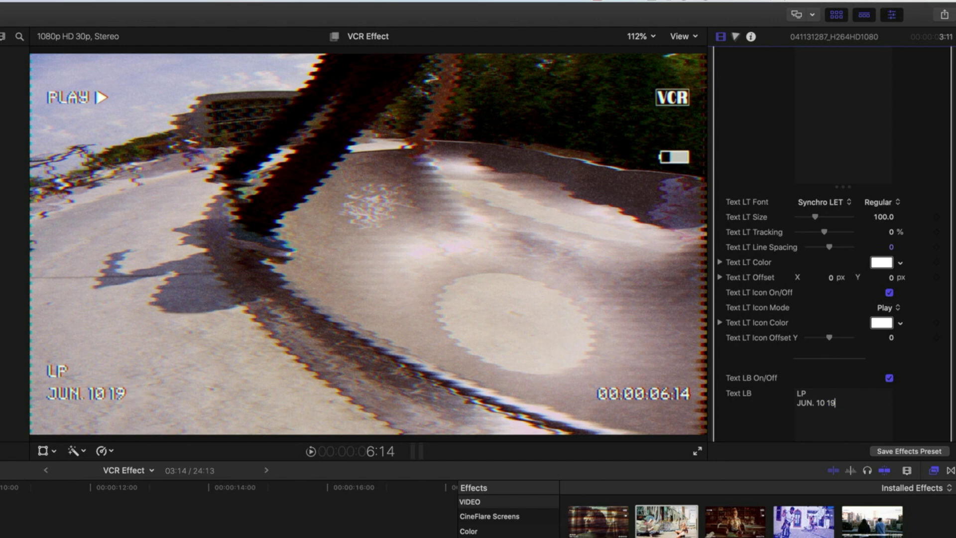
{"action": "type", "text": "94"}
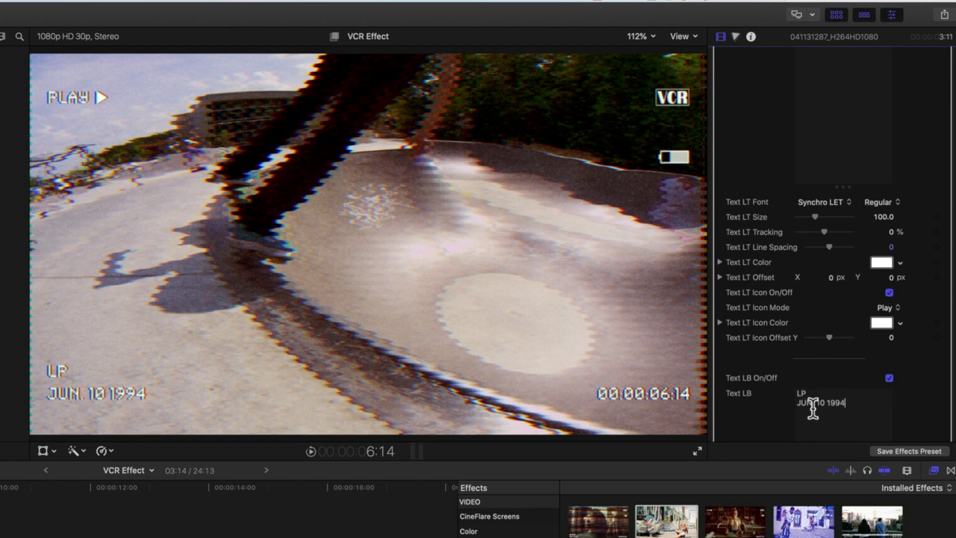
{"action": "left_click", "coordinate": [814, 404]}
{"action": "key", "text": "BackSpace"}
{"action": "key", "text": "BackSpace"}
{"action": "type", "text": "L."}
{"action": "key", "text": "Right"}
{"action": "key", "text": "Right"}
{"action": "key", "text": "Right"}
{"action": "key", "text": "BackSpace"}
{"action": "type", "text": "4"}
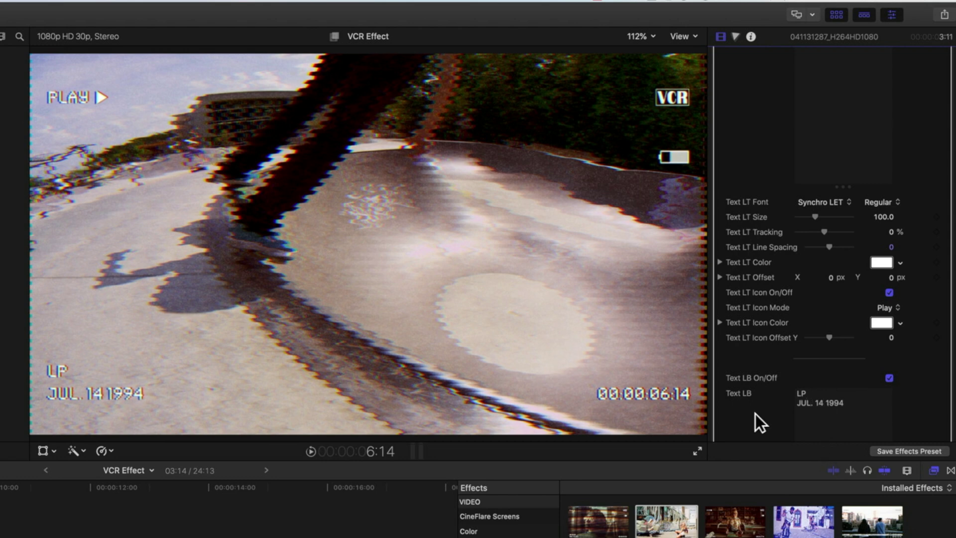
{"action": "scroll", "coordinate": [755, 414], "scroll_direction": "down", "scroll_amount": 1}
{"action": "scroll", "coordinate": [756, 413], "scroll_direction": "down", "scroll_amount": 3}
{"action": "scroll", "coordinate": [760, 410], "scroll_direction": "down", "scroll_amount": 3}
{"action": "scroll", "coordinate": [759, 410], "scroll_direction": "down", "scroll_amount": 3}
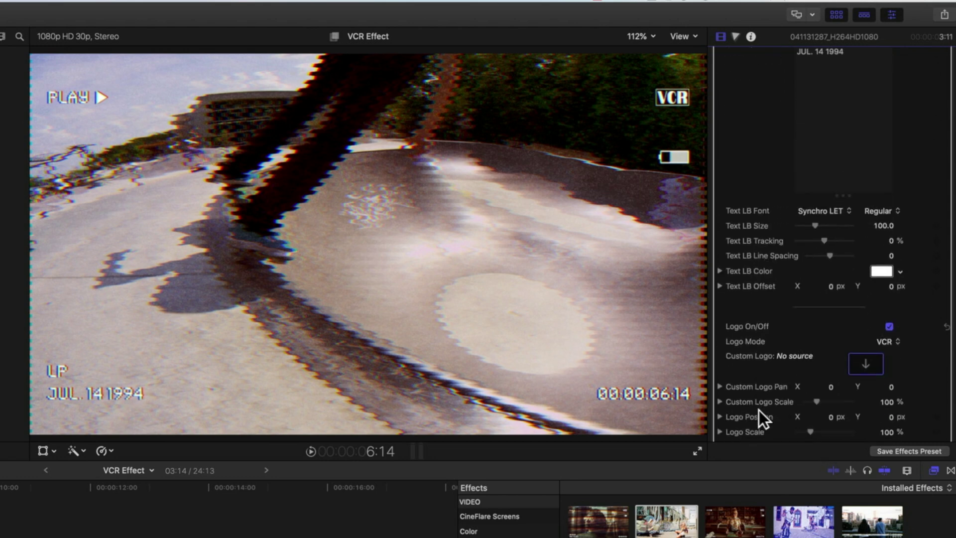
{"action": "scroll", "coordinate": [759, 411], "scroll_direction": "down", "scroll_amount": 2}
{"action": "scroll", "coordinate": [758, 410], "scroll_direction": "down", "scroll_amount": 3}
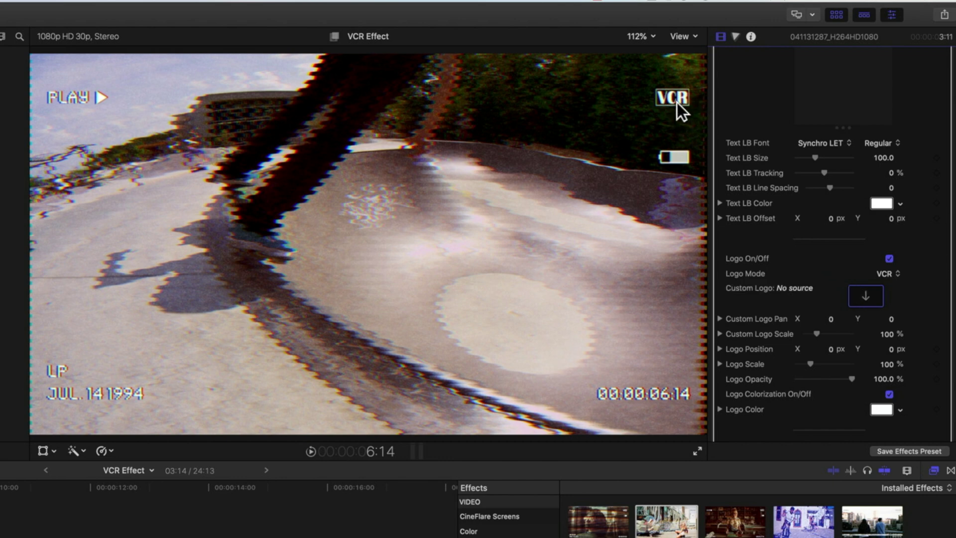
Step: Try the MiniVID and VCRS logo styles, then settle on VideoSYS
{"action": "left_click", "coordinate": [889, 274]}
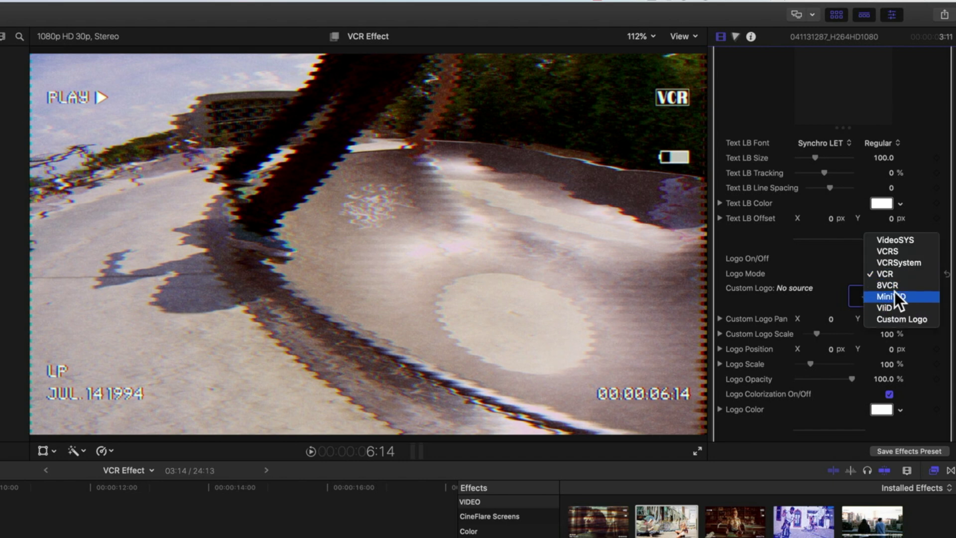
{"action": "left_click", "coordinate": [897, 297]}
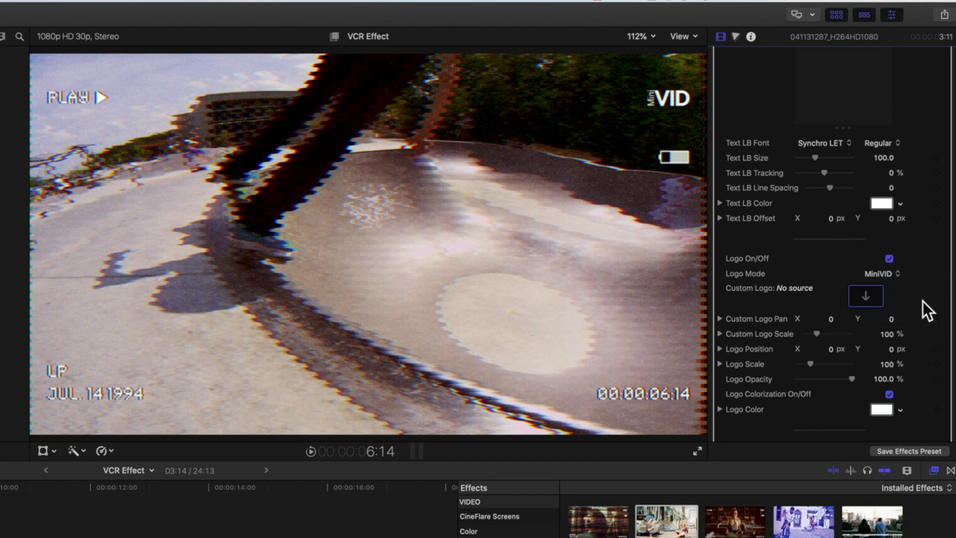
{"action": "left_click", "coordinate": [895, 271]}
{"action": "left_click", "coordinate": [886, 230]}
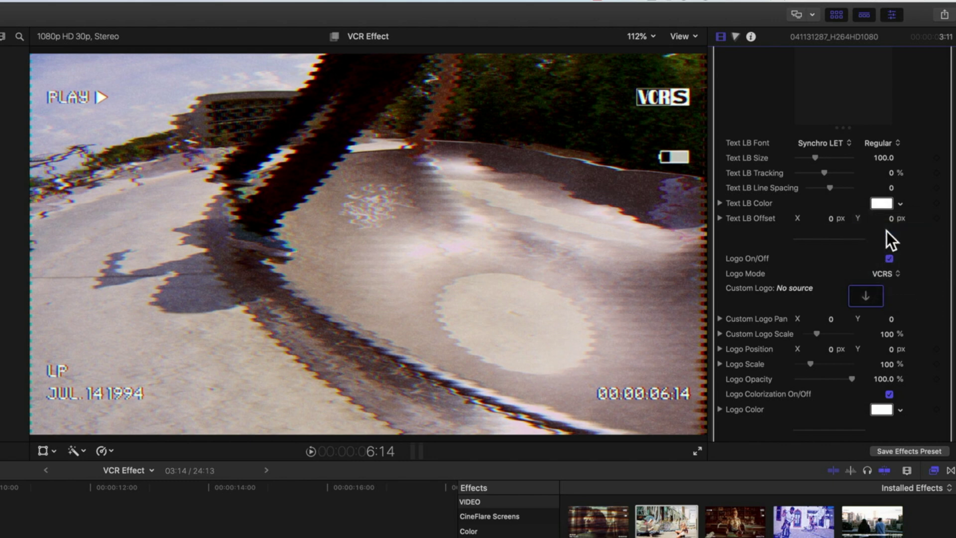
{"action": "left_click", "coordinate": [885, 275]}
{"action": "left_click", "coordinate": [887, 273]}
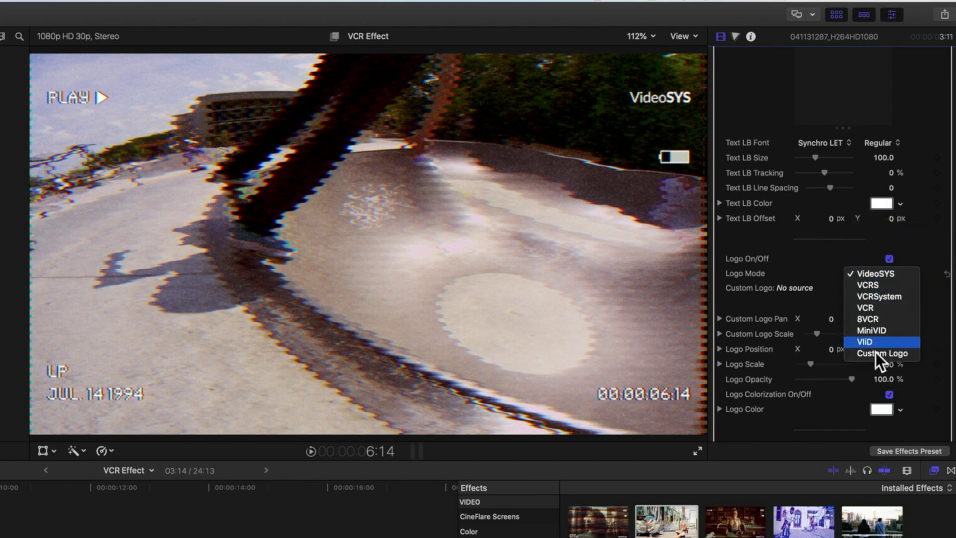
Step: Keep the VideoSYS logo and set the Logo Color to cyan
{"action": "left_click", "coordinate": [828, 279]}
{"action": "scroll", "coordinate": [829, 280], "scroll_direction": "down", "scroll_amount": 4}
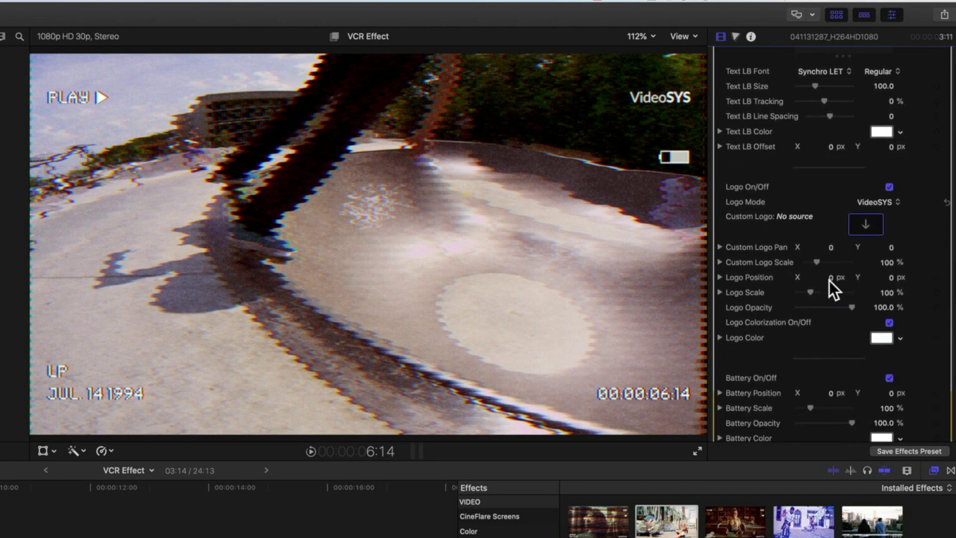
{"action": "mouse_move", "coordinate": [881, 410]}
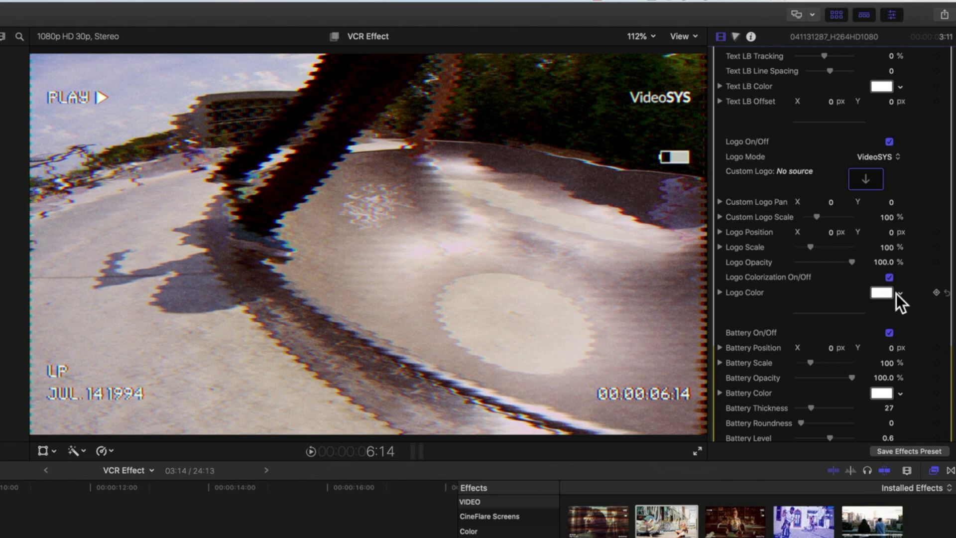
{"action": "left_click", "coordinate": [899, 293]}
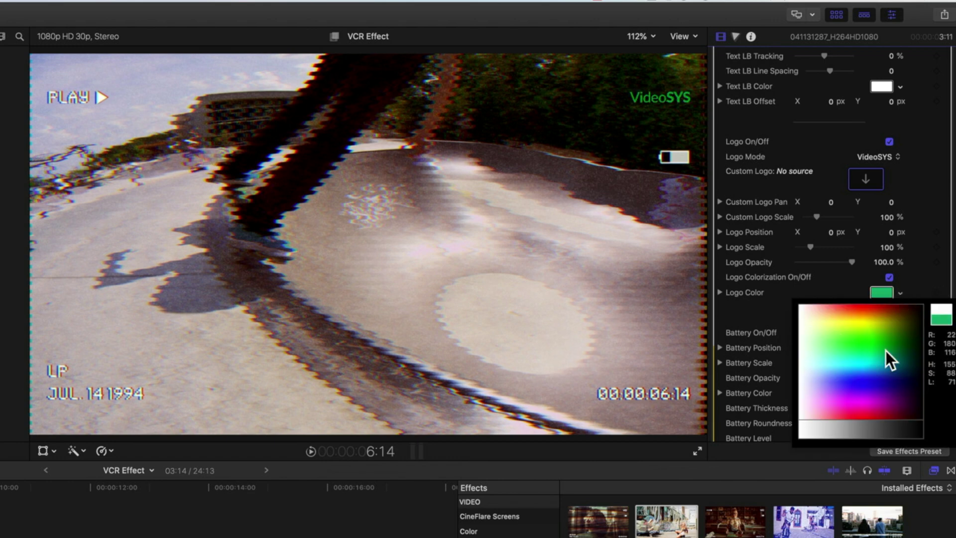
{"action": "left_click", "coordinate": [861, 358]}
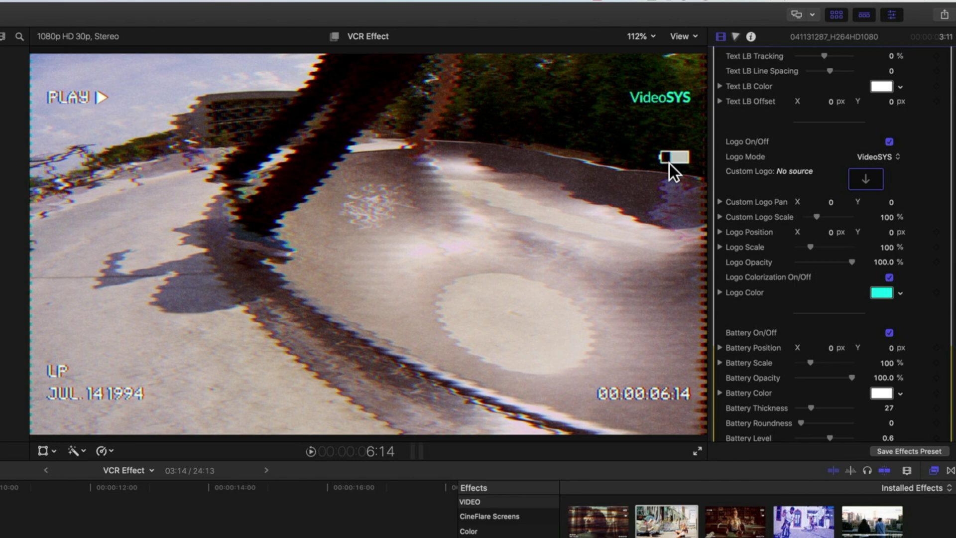
{"action": "scroll", "coordinate": [785, 303], "scroll_direction": "down", "scroll_amount": 2}
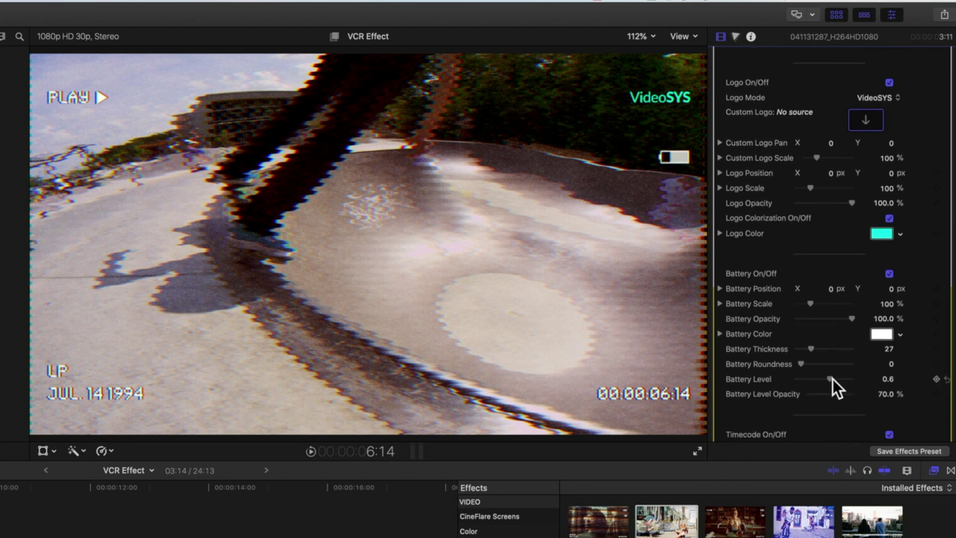
Step: Try battery levels 0.79 and 0.59, then keyframe Battery Level at the clip start
{"action": "mouse_move", "coordinate": [830, 379]}
{"action": "left_mouse_down"}
{"action": "mouse_move", "coordinate": [803, 377]}
{"action": "mouse_move", "coordinate": [841, 377]}
{"action": "left_mouse_up"}
{"action": "mouse_move", "coordinate": [840, 377]}
{"action": "left_mouse_down"}
{"action": "mouse_move", "coordinate": [796, 377]}
{"action": "mouse_move", "coordinate": [837, 379]}
{"action": "left_mouse_up"}
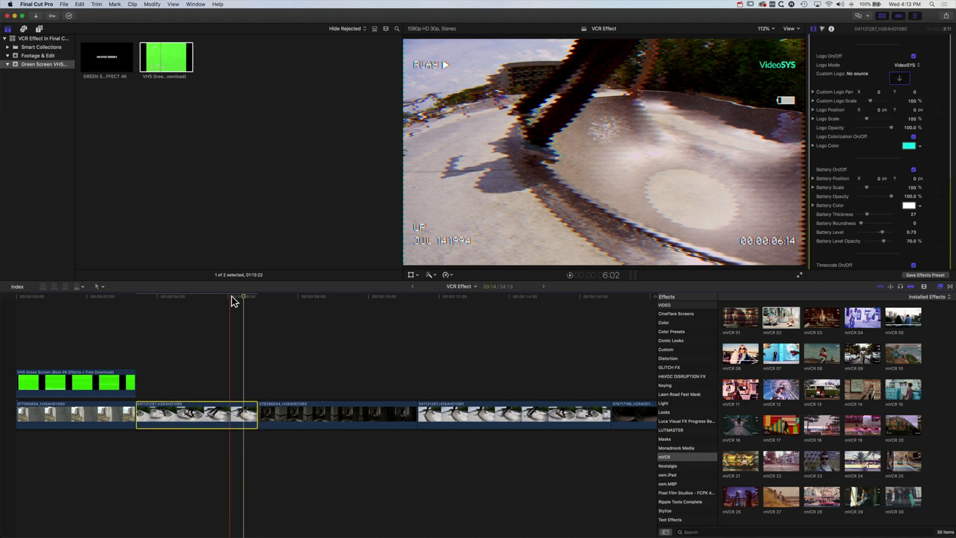
{"action": "left_click", "coordinate": [135, 303]}
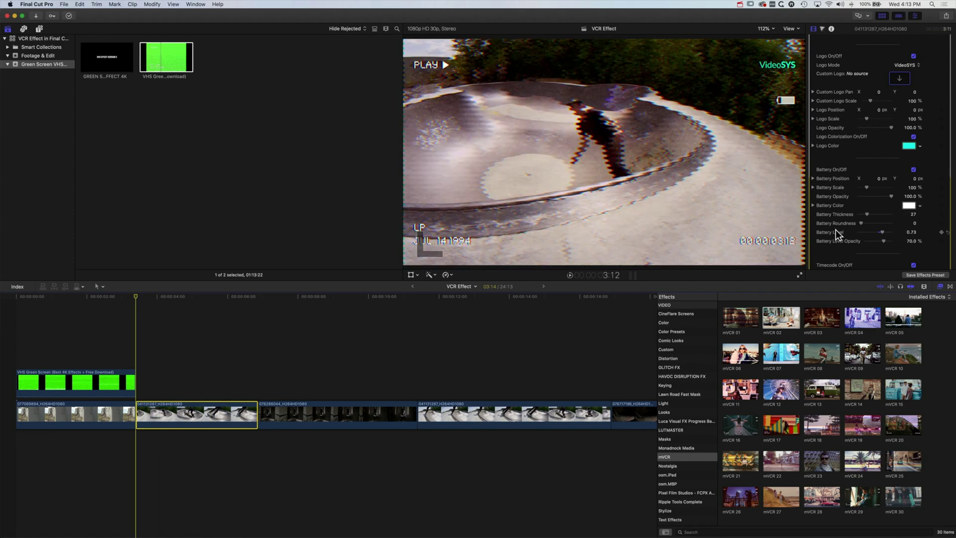
{"action": "left_click", "coordinate": [941, 234]}
Step: Drain the battery nearly empty at the clip end, preview the animation, then raise the level
{"action": "left_click_drag", "start_coordinate": [188, 299], "coordinate": [255, 300]}
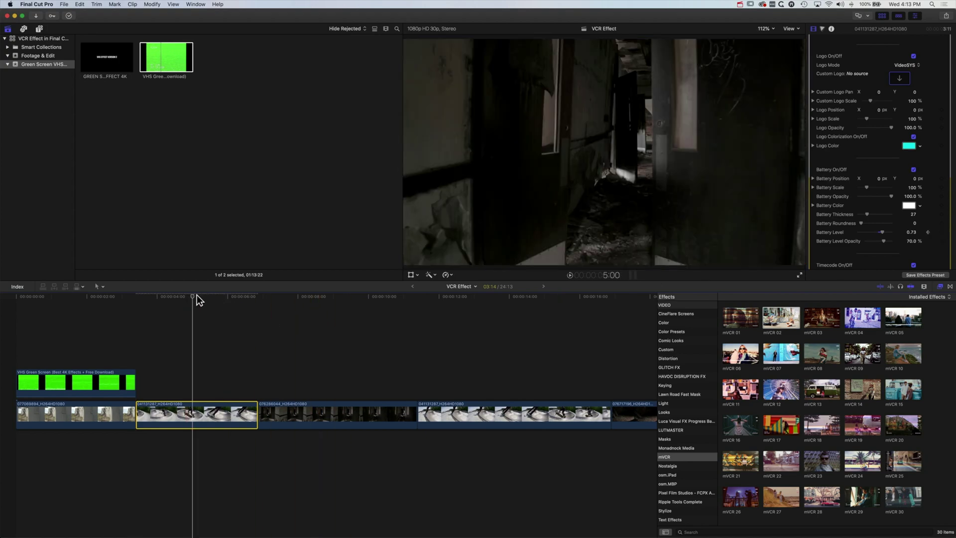
{"action": "left_click", "coordinate": [258, 301]}
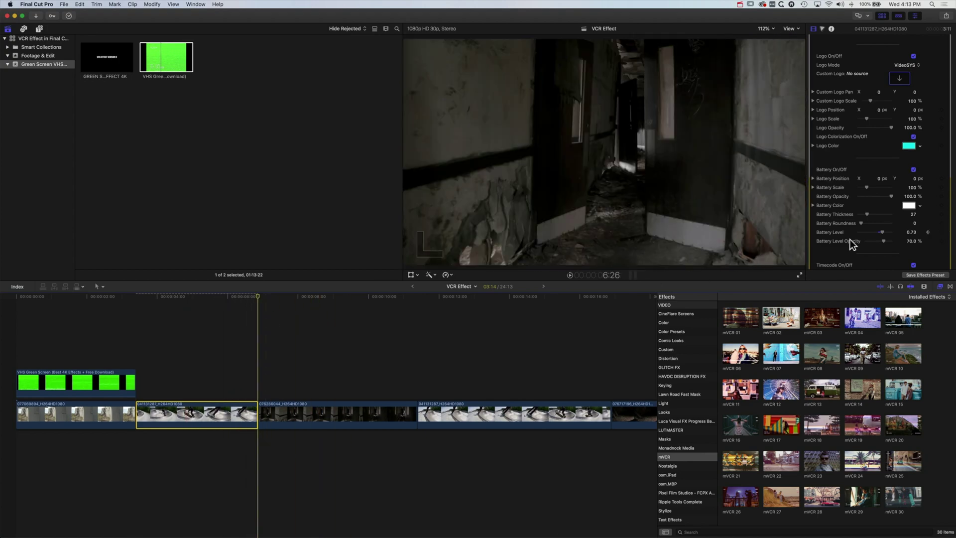
{"action": "left_click_drag", "start_coordinate": [877, 232], "coordinate": [837, 231]}
{"action": "left_click_drag", "start_coordinate": [259, 302], "coordinate": [137, 302]}
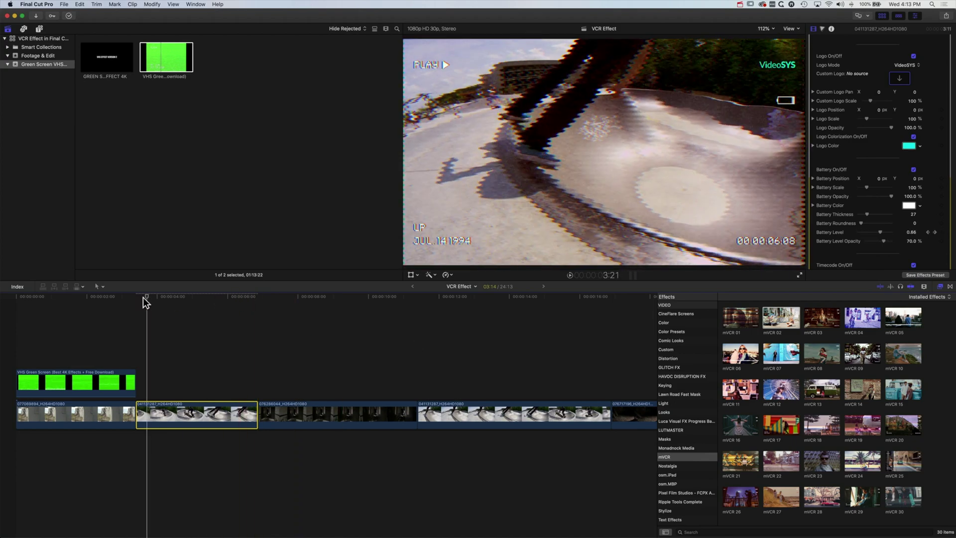
{"action": "key", "text": "space"}
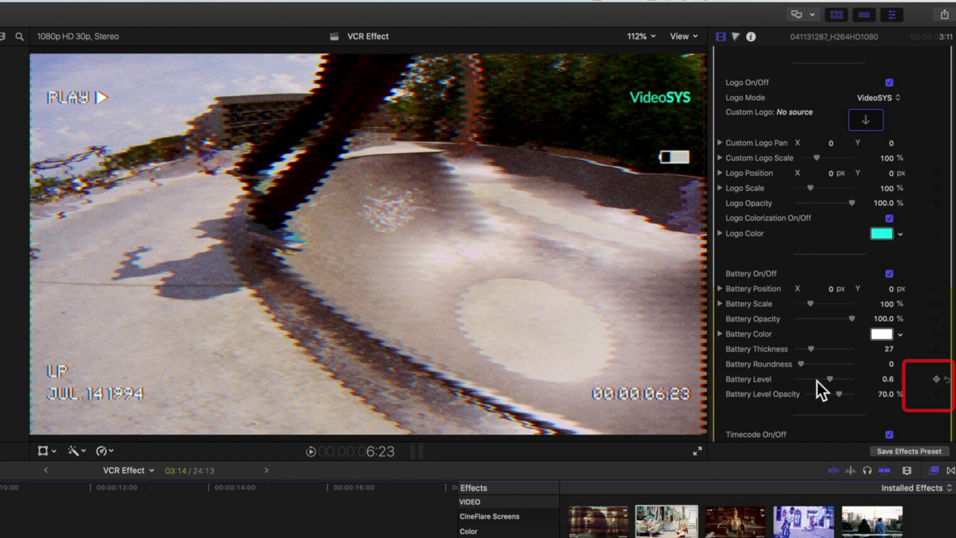
{"action": "mouse_move", "coordinate": [830, 379]}
{"action": "left_mouse_down"}
{"action": "mouse_move", "coordinate": [846, 378]}
{"action": "mouse_move", "coordinate": [820, 379]}
{"action": "left_mouse_up"}
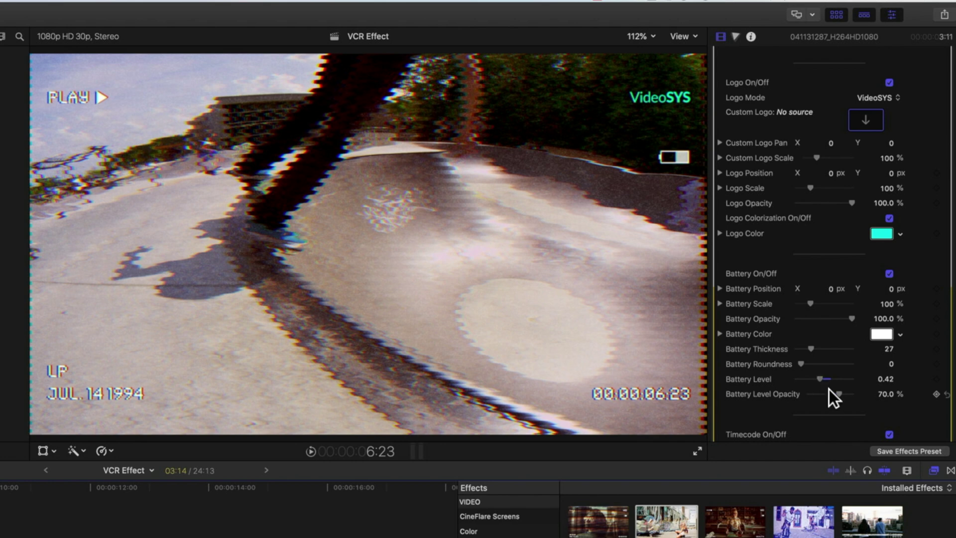
{"action": "scroll", "coordinate": [840, 396], "scroll_direction": "down", "scroll_amount": 3}
{"action": "mouse_move", "coordinate": [842, 401]}
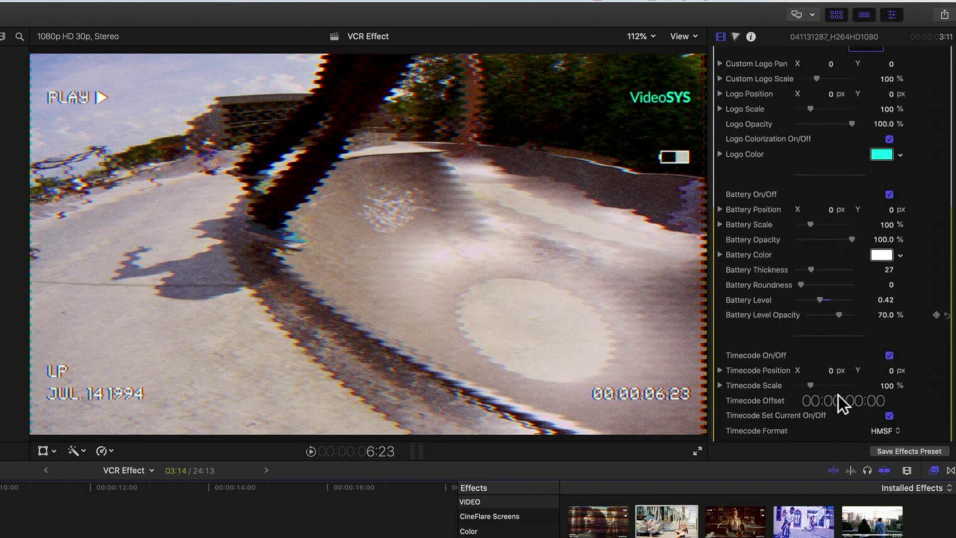
{"action": "scroll", "coordinate": [838, 396], "scroll_direction": "down", "scroll_amount": 4}
{"action": "scroll", "coordinate": [821, 366], "scroll_direction": "down", "scroll_amount": 1}
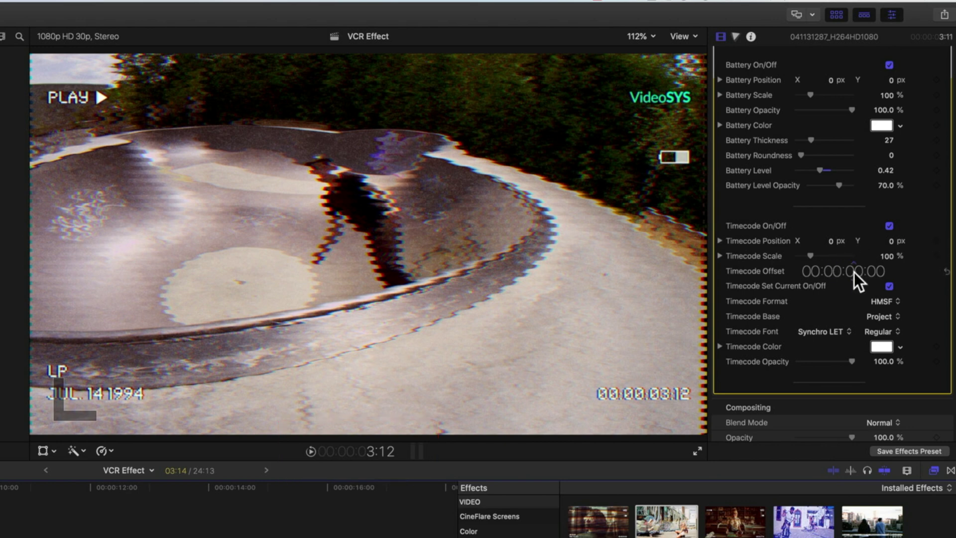
Step: Set the timecode offset hours to 1 and the seconds to 22 (01:00:22:00)
{"action": "left_click", "coordinate": [814, 271]}
{"action": "type", "text": "1"}
{"action": "mouse_move", "coordinate": [858, 272]}
{"action": "left_mouse_down"}
{"action": "mouse_move", "coordinate": [858, 247]}
{"action": "mouse_move", "coordinate": [856, 264]}
{"action": "left_mouse_up"}
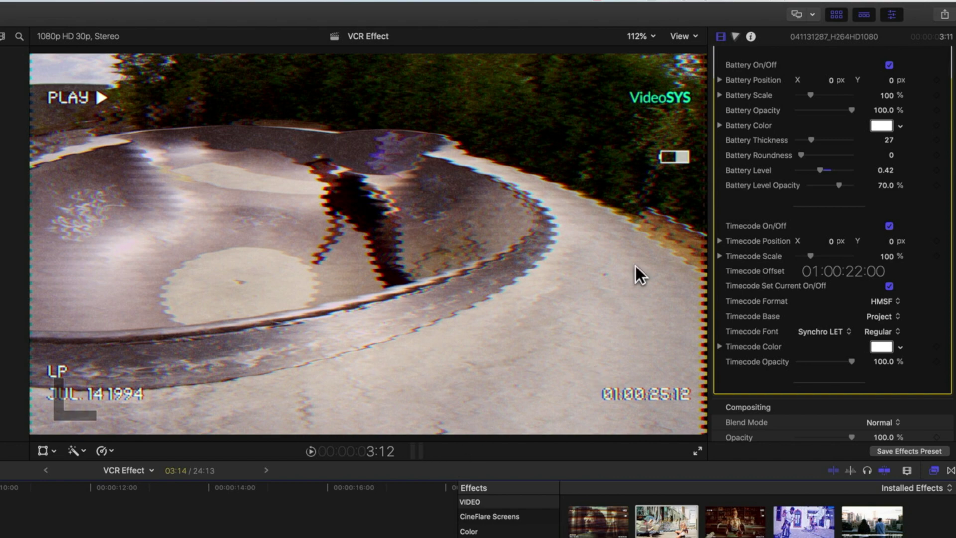
{"action": "scroll", "coordinate": [857, 107], "scroll_direction": "up", "scroll_amount": 5}
{"action": "scroll", "coordinate": [828, 112], "scroll_direction": "up", "scroll_amount": 3}
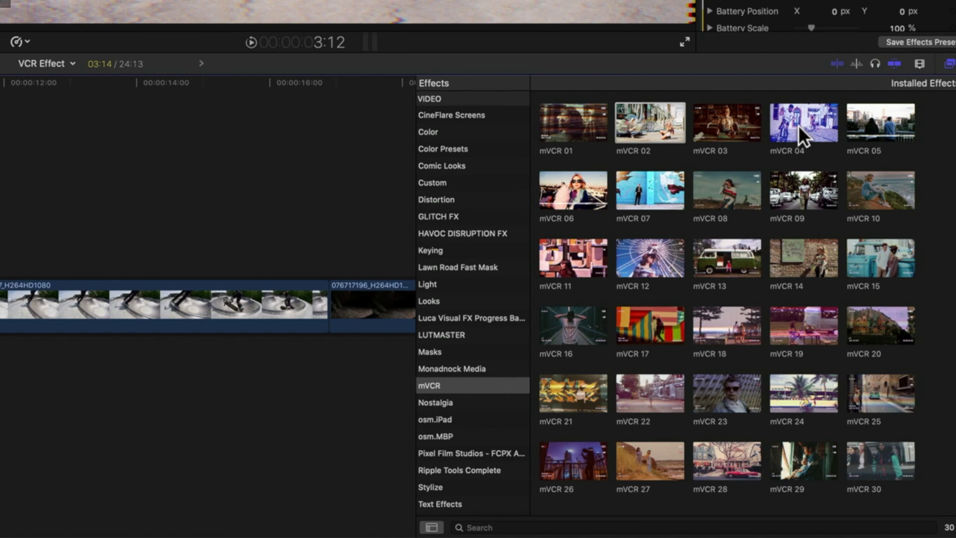
{"action": "scroll", "coordinate": [822, 10], "scroll_direction": "up", "scroll_amount": 3}
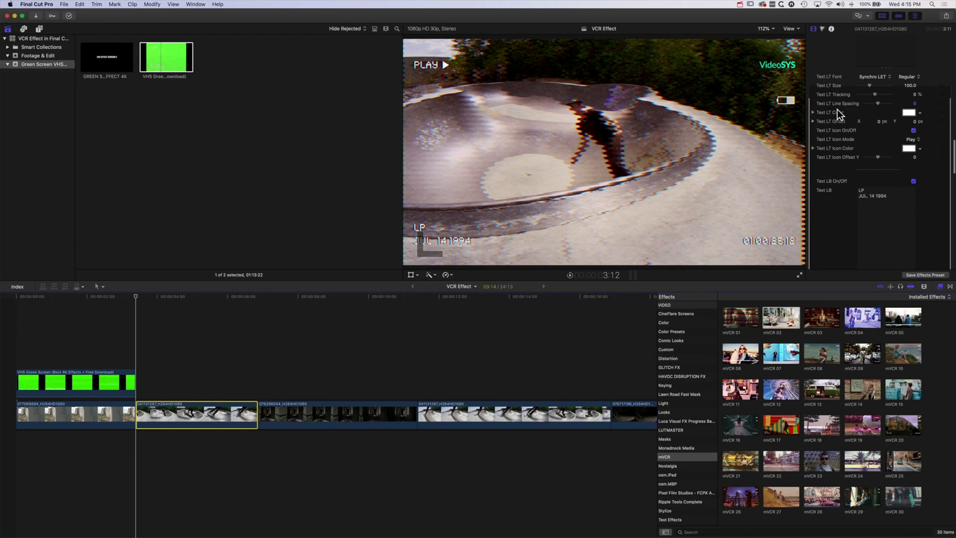
{"action": "scroll", "coordinate": [838, 109], "scroll_direction": "down", "scroll_amount": 3}
{"action": "scroll", "coordinate": [837, 110], "scroll_direction": "down", "scroll_amount": 3}
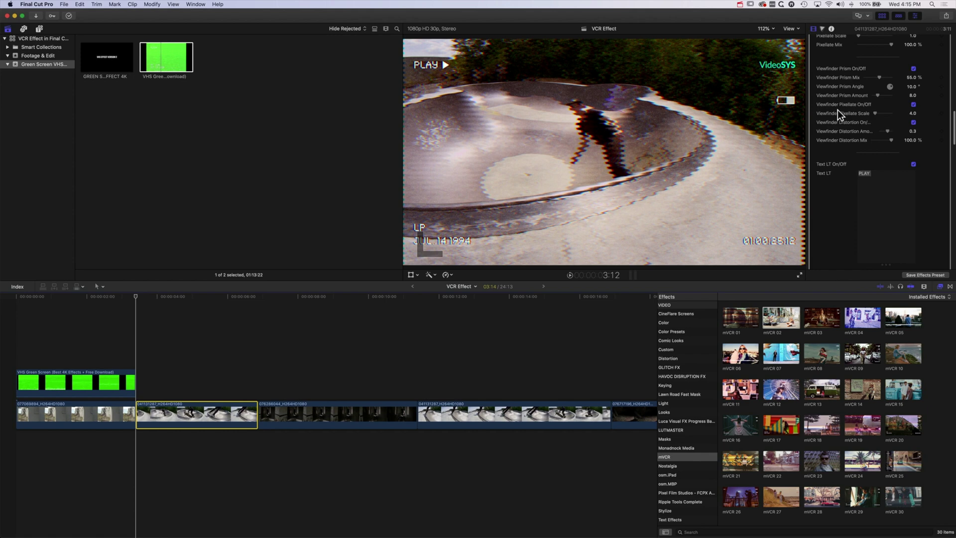
{"action": "scroll", "coordinate": [838, 110], "scroll_direction": "down", "scroll_amount": 3}
{"action": "scroll", "coordinate": [837, 110], "scroll_direction": "up", "scroll_amount": 4}
{"action": "scroll", "coordinate": [837, 110], "scroll_direction": "up", "scroll_amount": 4}
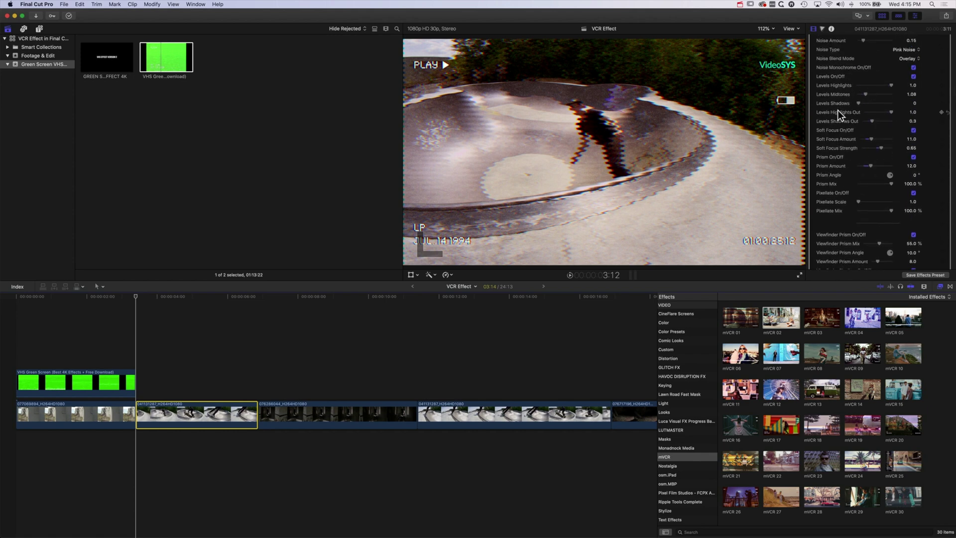
{"action": "scroll", "coordinate": [837, 110], "scroll_direction": "up", "scroll_amount": 2}
{"action": "scroll", "coordinate": [839, 111], "scroll_direction": "up", "scroll_amount": 3}
{"action": "left_click", "coordinate": [259, 301]}
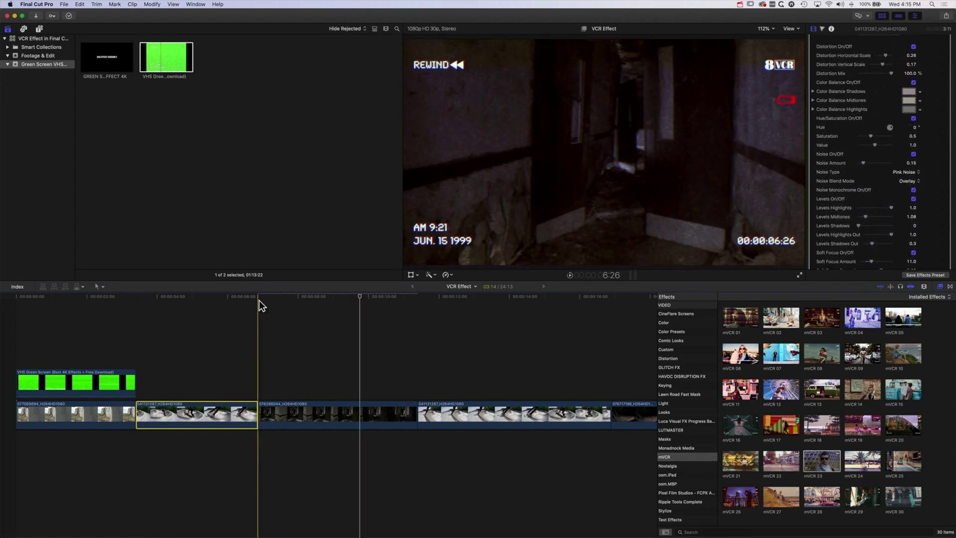
{"action": "key", "text": "space"}
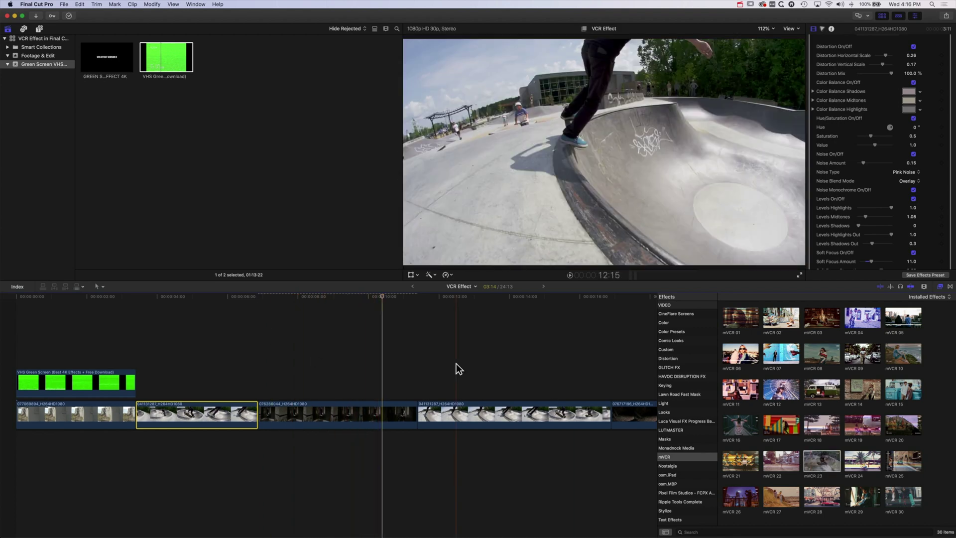
Step: Reverse the dark hallway clip, speed it up by shortening it, and preview playback
{"action": "left_click", "coordinate": [351, 418]}
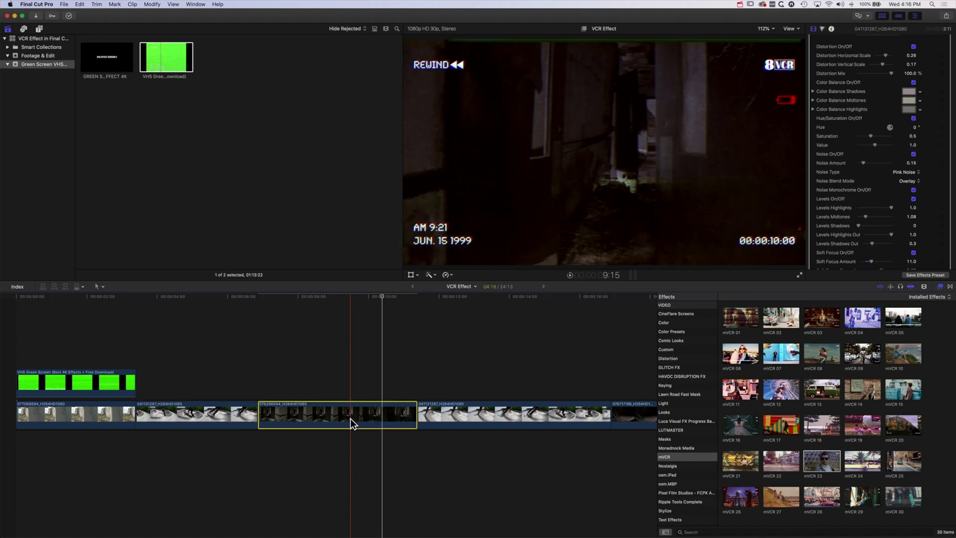
{"action": "left_click", "coordinate": [449, 275]}
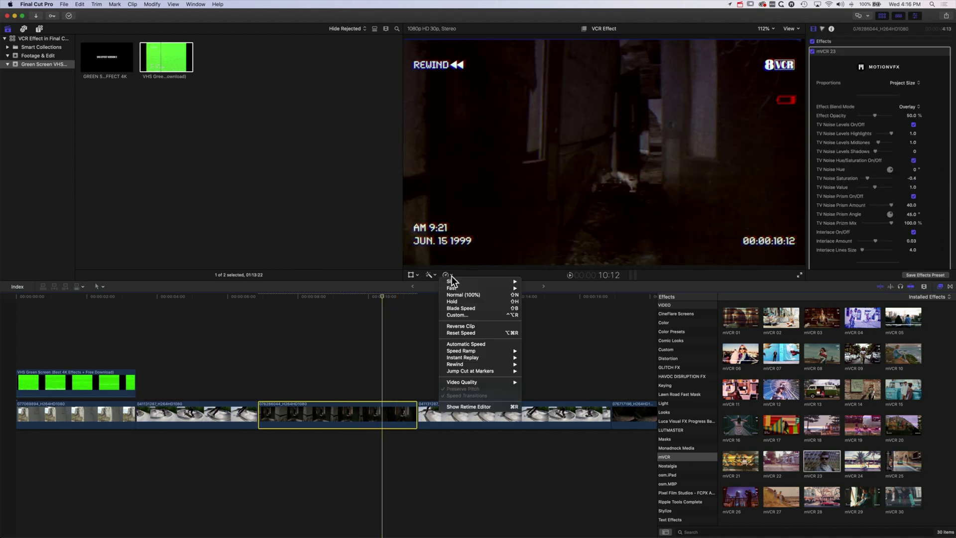
{"action": "left_click", "coordinate": [458, 326]}
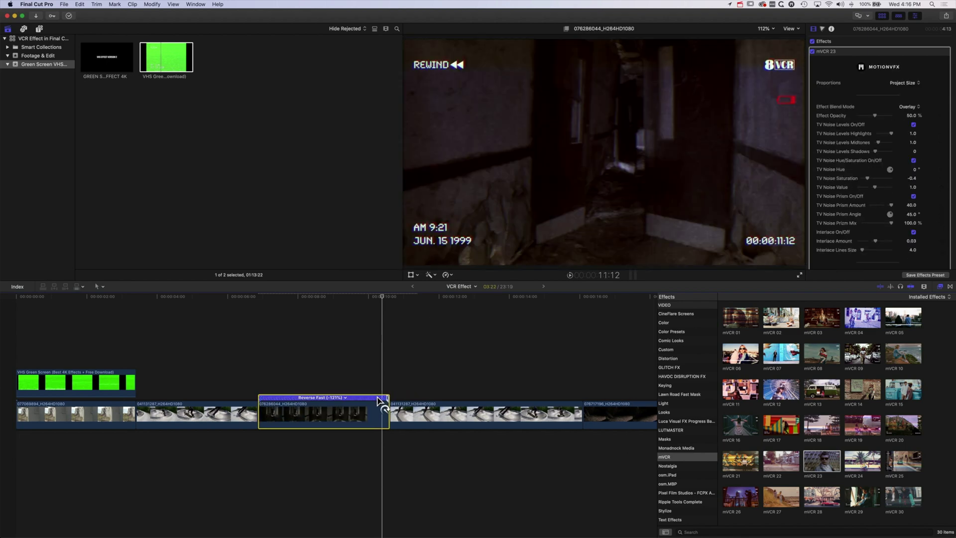
{"action": "left_click_drag", "start_coordinate": [417, 402], "coordinate": [344, 402]}
{"action": "left_click", "coordinate": [256, 377]}
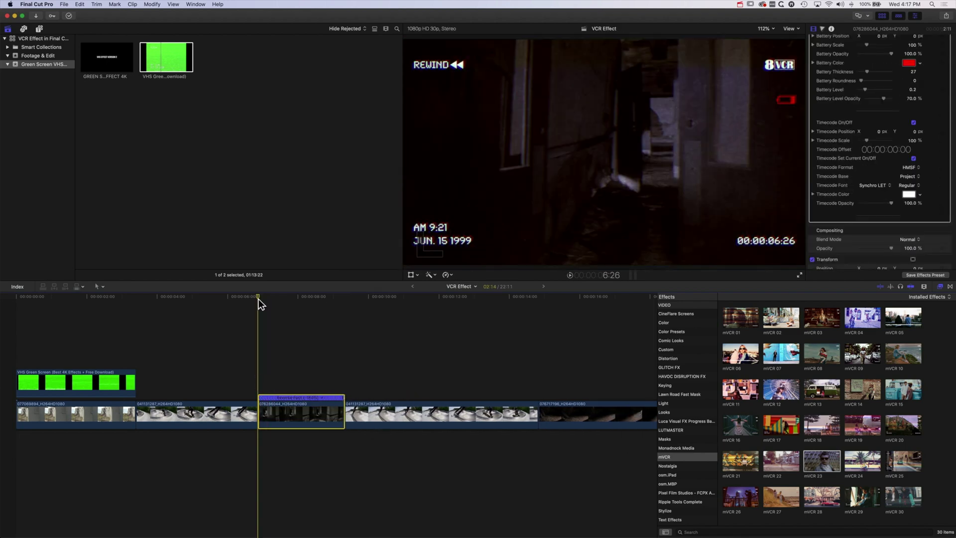
{"action": "key", "text": "space"}
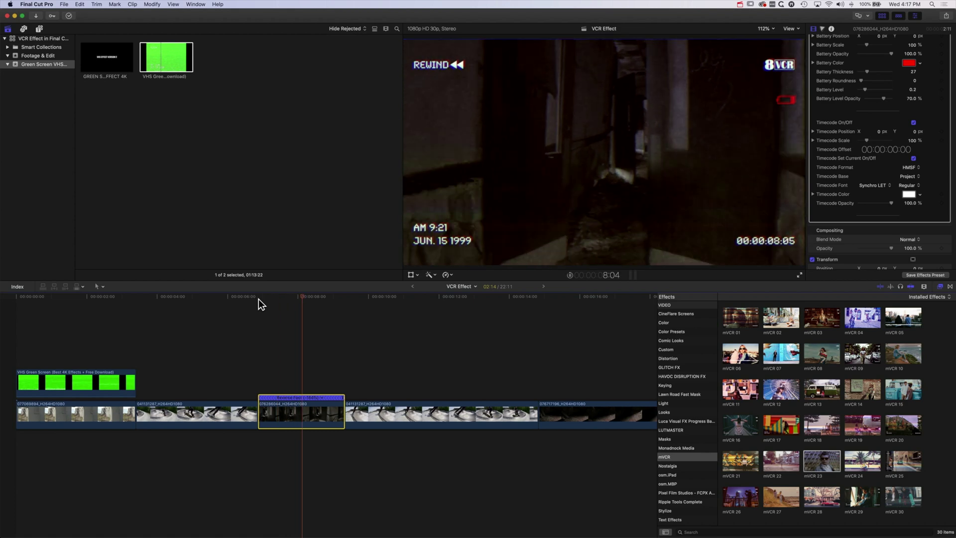
{"action": "left_click", "coordinate": [258, 300]}
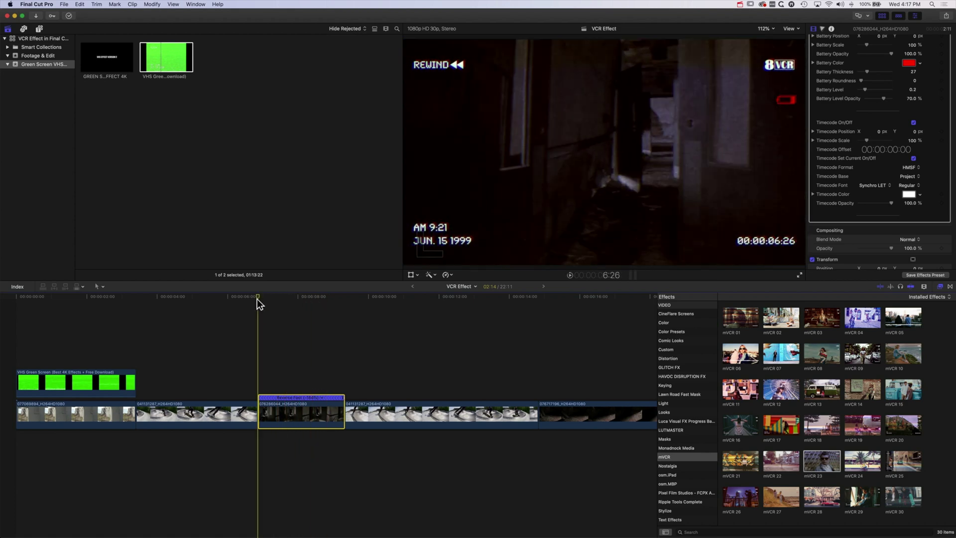
{"action": "key", "text": "space"}
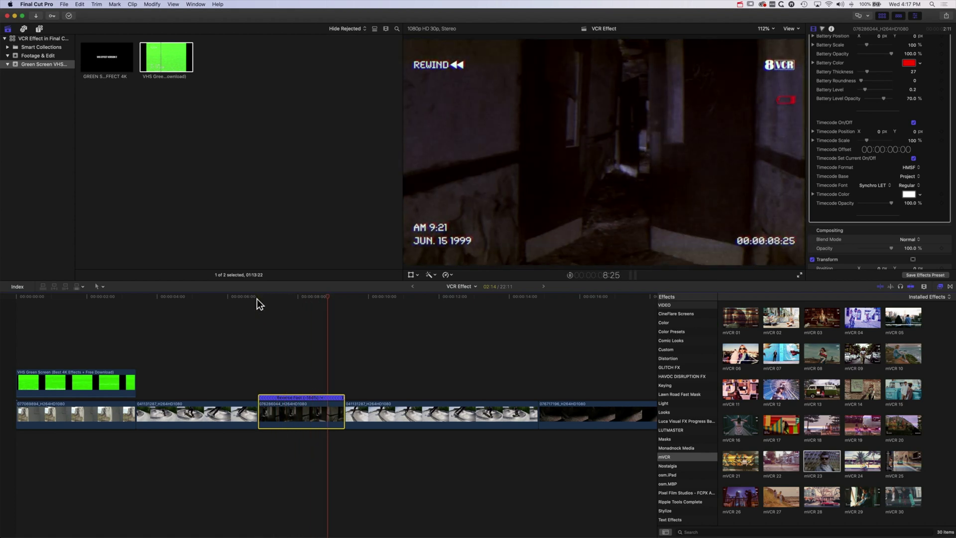
{"action": "left_click", "coordinate": [267, 299]}
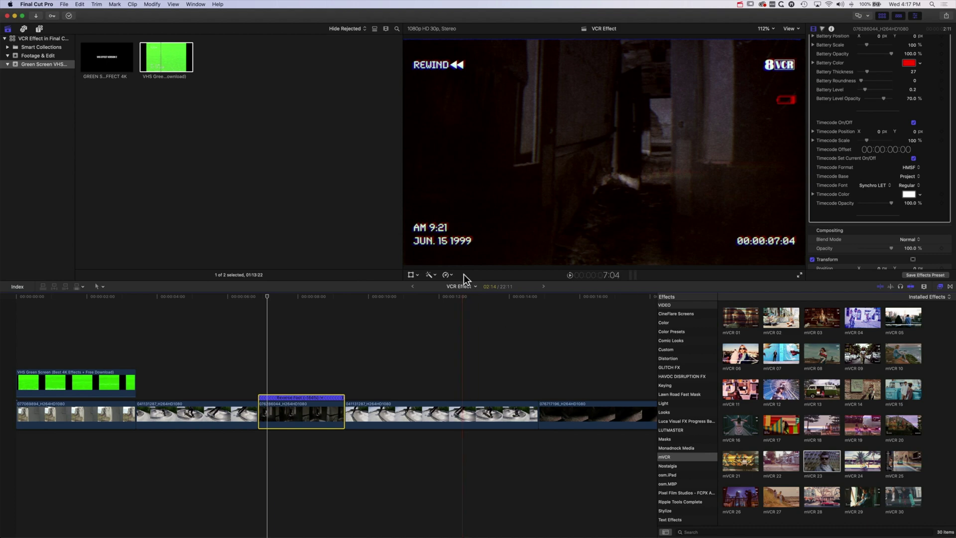
Step: Reset the hallway clip to Normal speed and turn Reverse Clip back off
{"action": "left_click", "coordinate": [449, 274]}
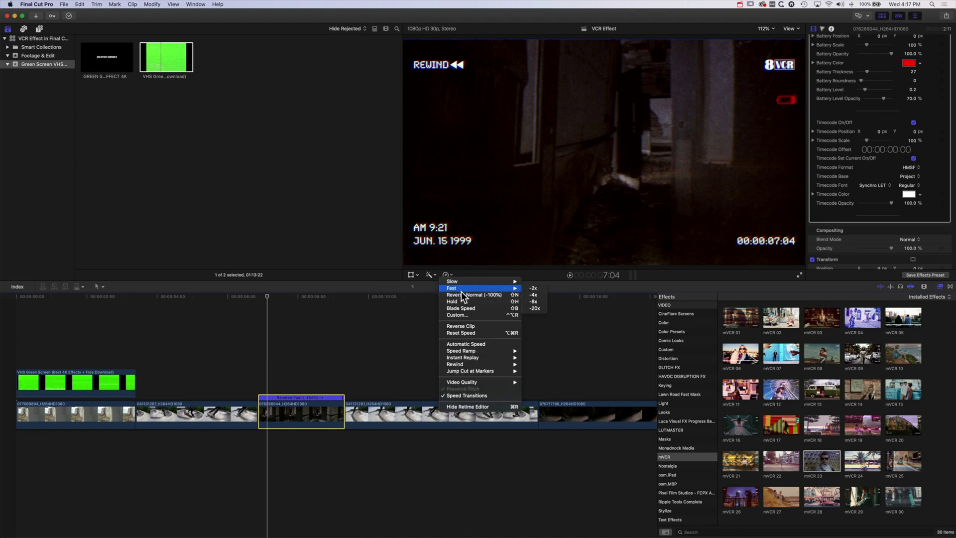
{"action": "left_click", "coordinate": [465, 296]}
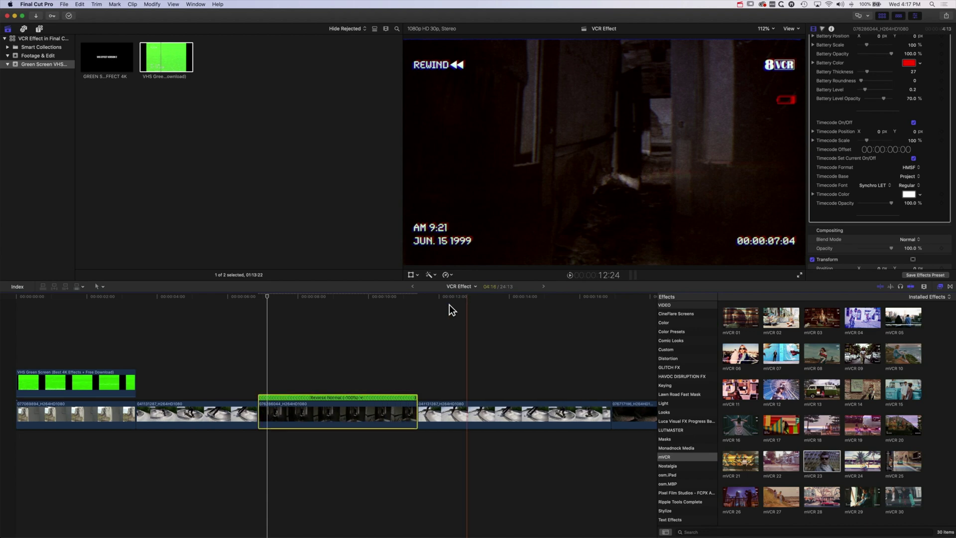
{"action": "left_click", "coordinate": [448, 274]}
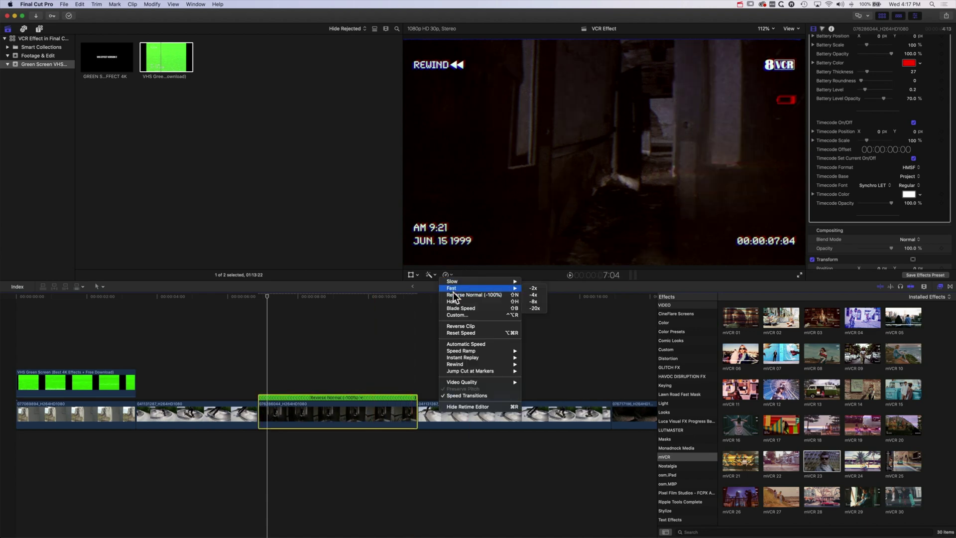
{"action": "left_click", "coordinate": [460, 325]}
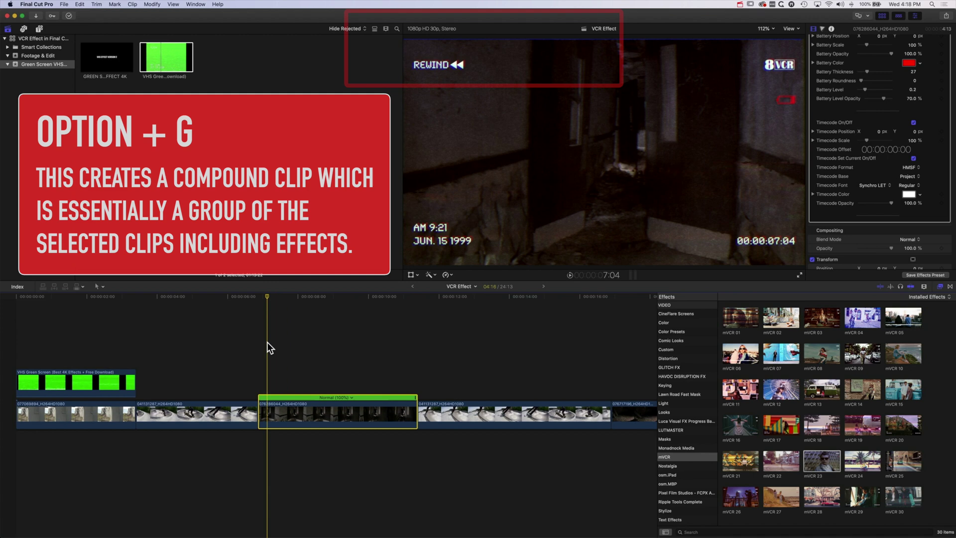
Step: Make the hallway clip a VCR Effect Clip compound, set to 4x fast and reversed
{"action": "key", "text": "alt+g"}
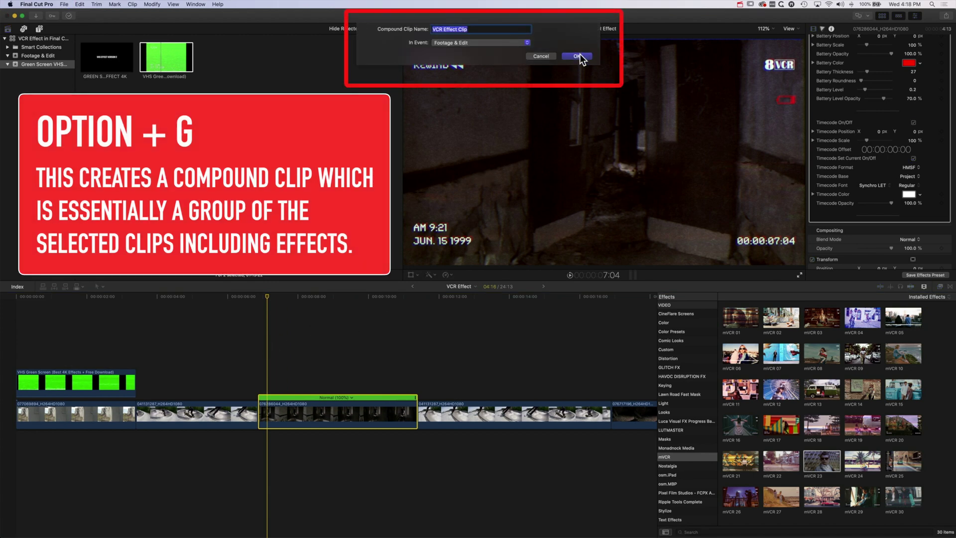
{"action": "left_click", "coordinate": [580, 55]}
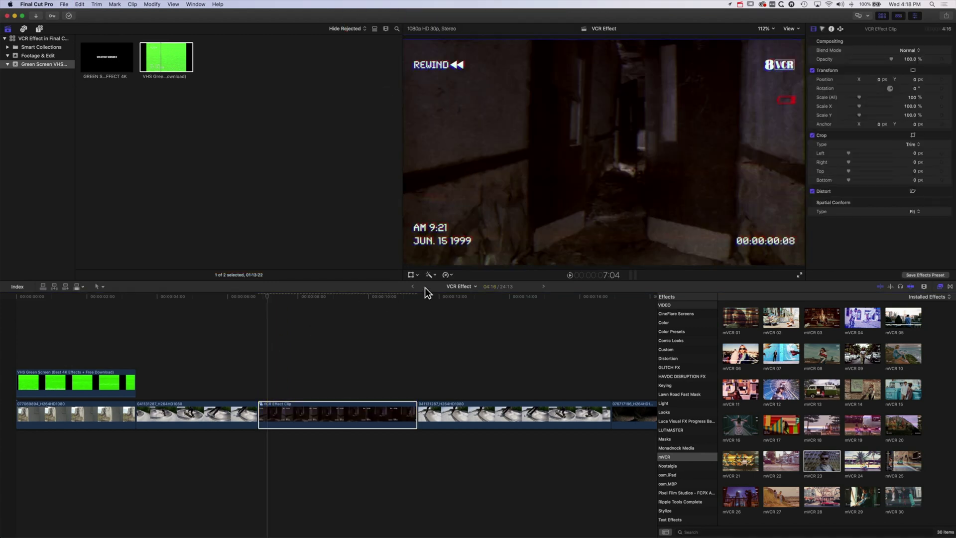
{"action": "left_click", "coordinate": [448, 276]}
{"action": "mouse_move", "coordinate": [478, 288]}
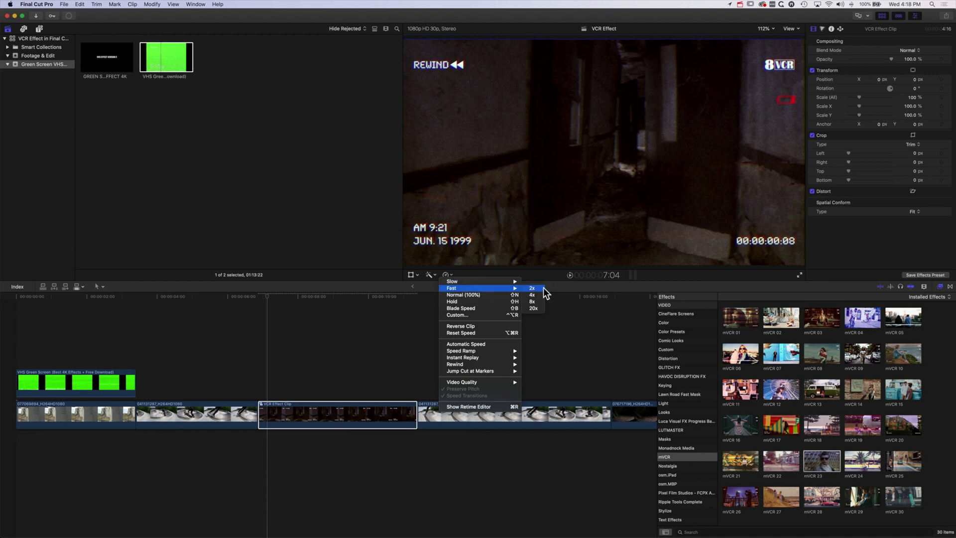
{"action": "left_click", "coordinate": [534, 295]}
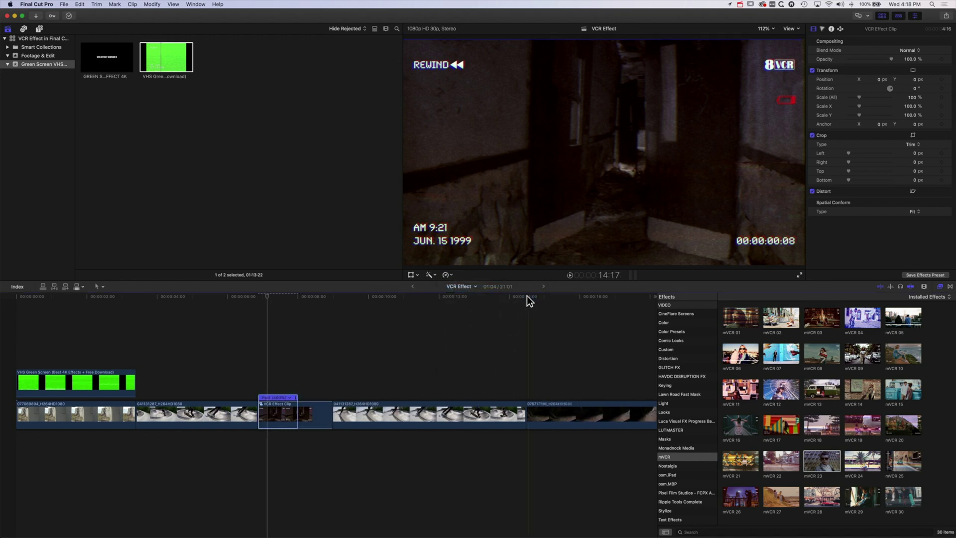
{"action": "left_click", "coordinate": [451, 274]}
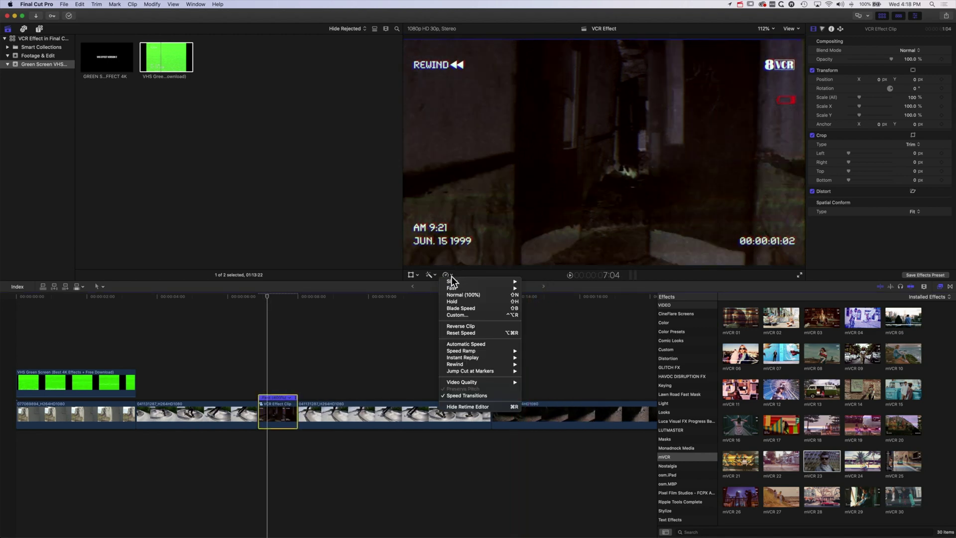
{"action": "left_click", "coordinate": [458, 325]}
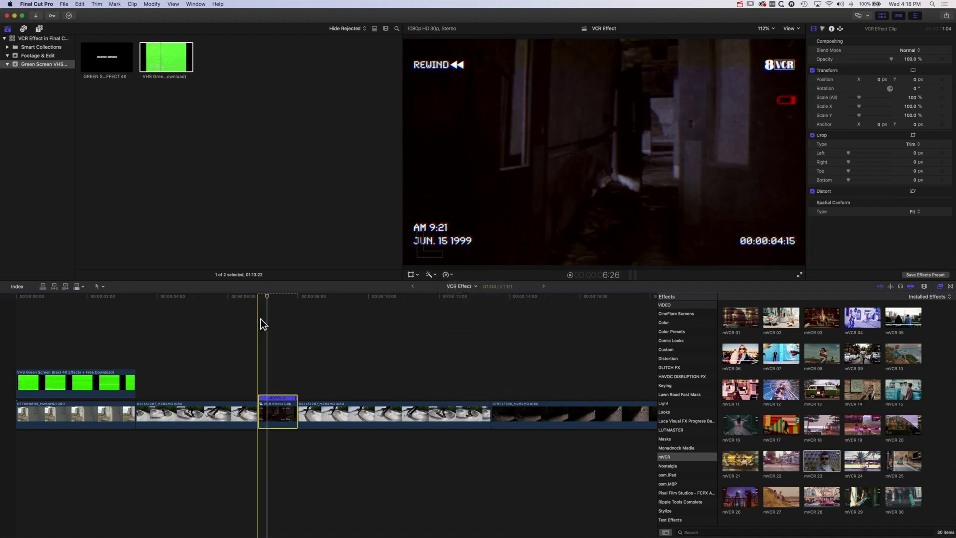
Step: Preview the rewind, stretch it longer to slow it, and replay it from its start
{"action": "key", "text": "space"}
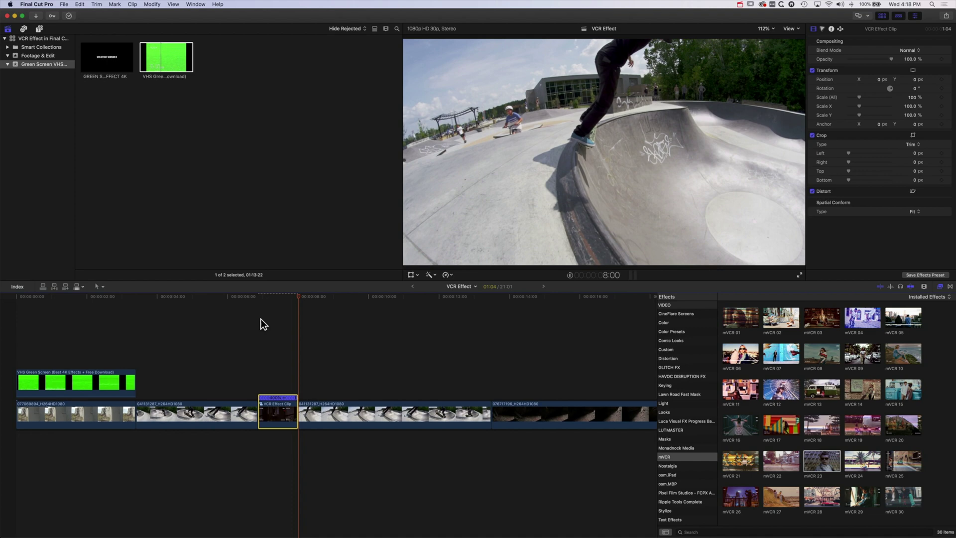
{"action": "key", "text": "l"}
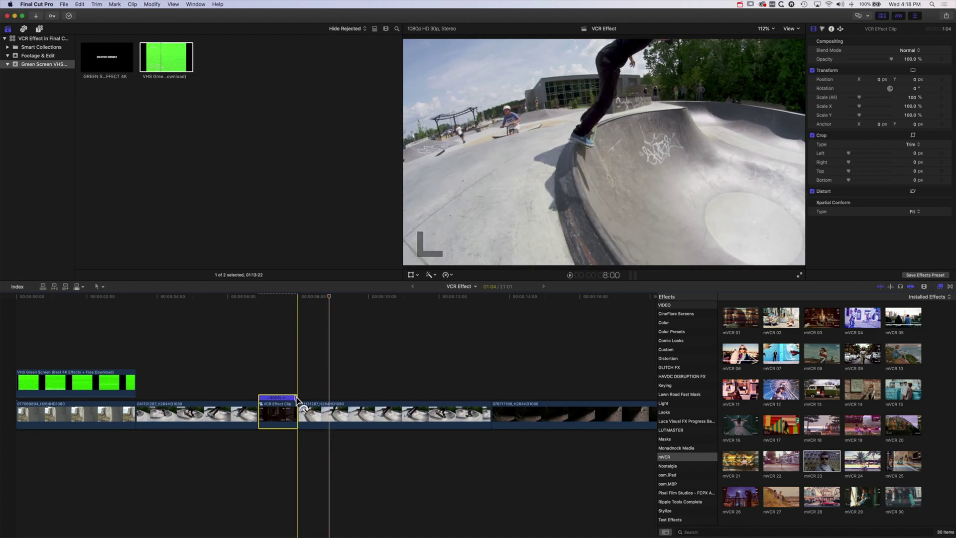
{"action": "left_click_drag", "start_coordinate": [298, 401], "coordinate": [328, 403]}
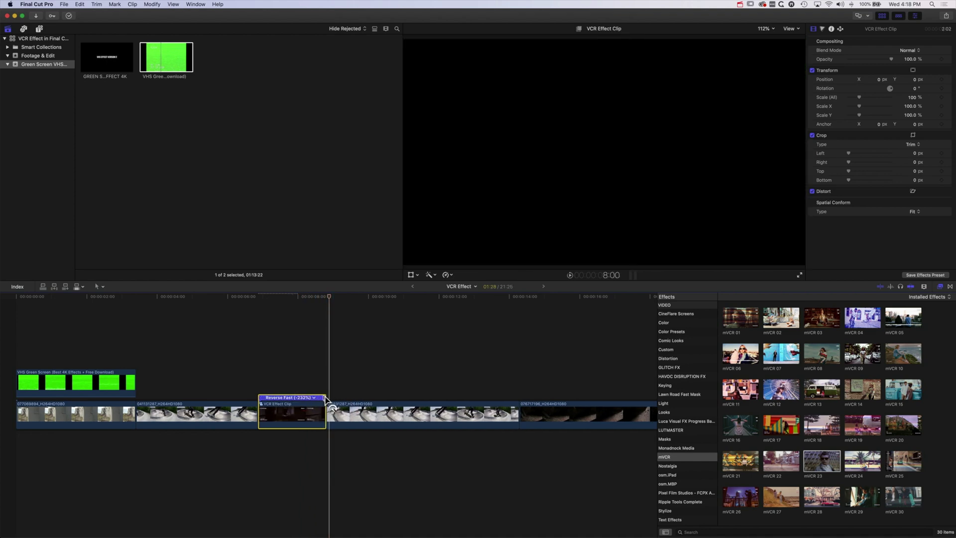
{"action": "left_click", "coordinate": [258, 297]}
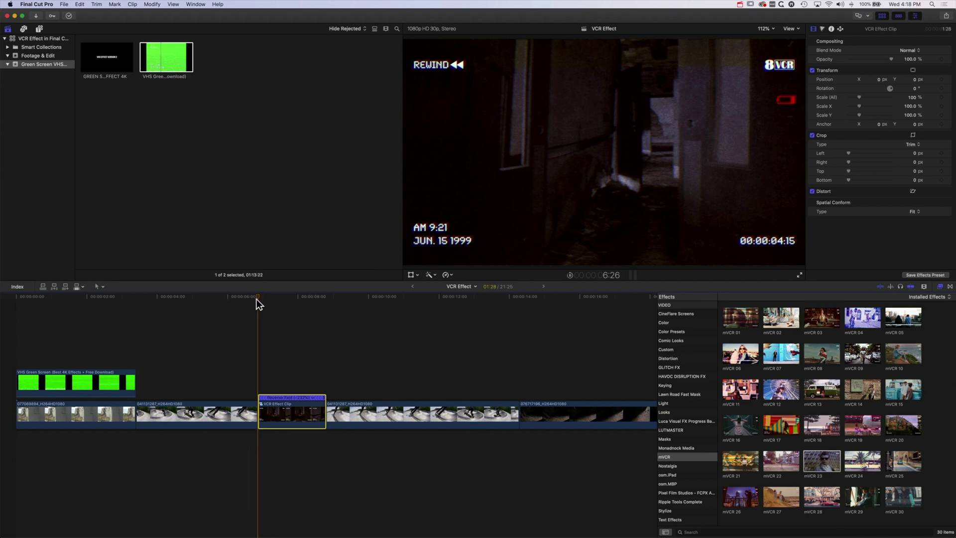
{"action": "key", "text": "space"}
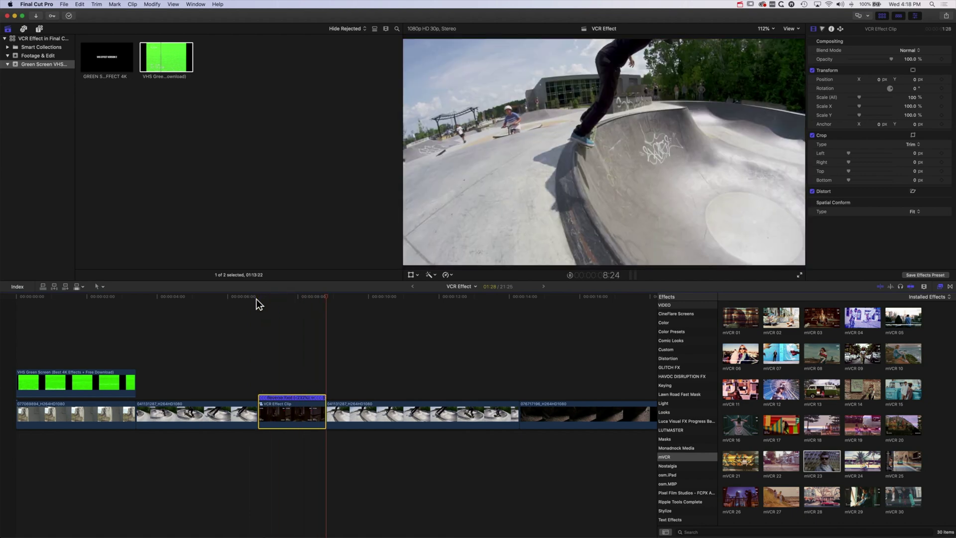
{"action": "key", "text": "space"}
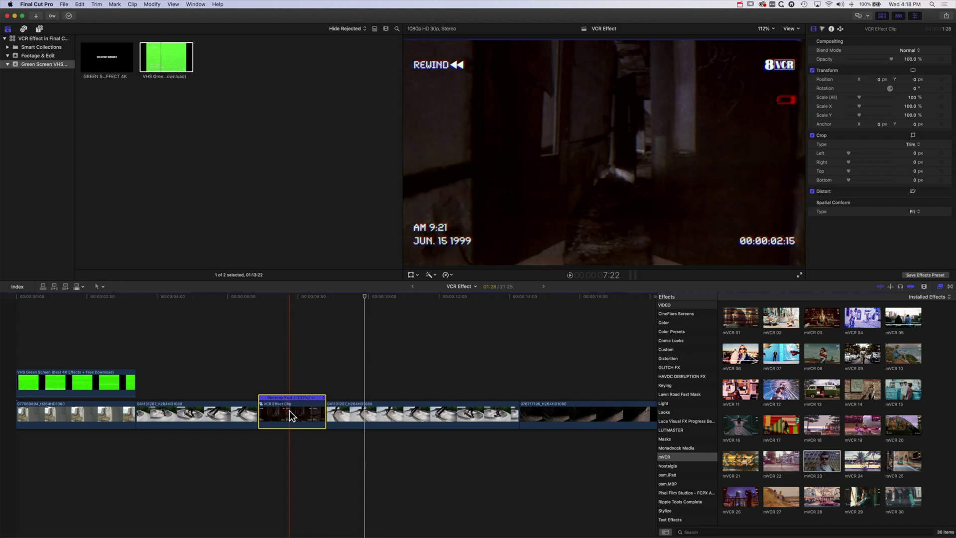
Step: Inside the VCR Effect Clip compound, set the inner clip's timecode offset to 00:00:15:12
{"action": "double_click", "coordinate": [290, 411]}
{"action": "left_click", "coordinate": [64, 410]}
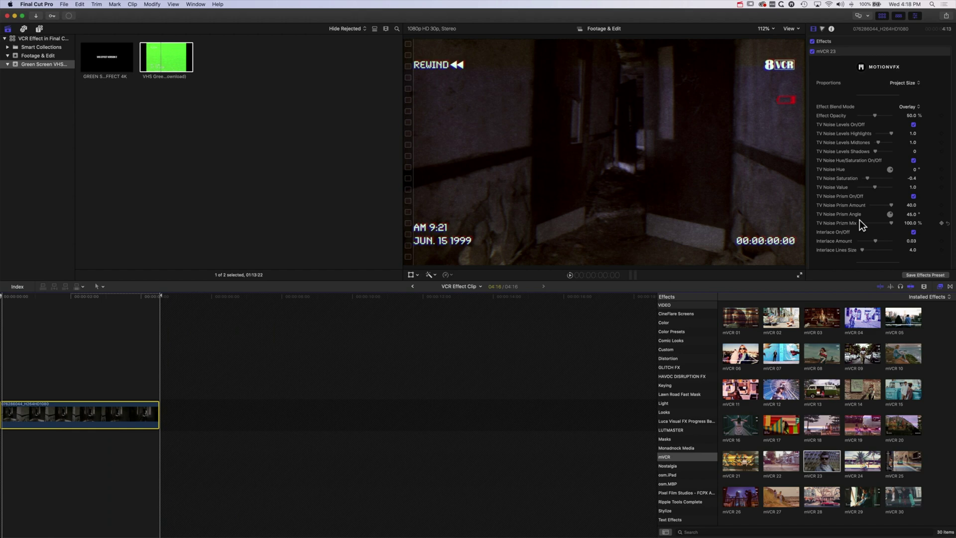
{"action": "scroll", "coordinate": [859, 220], "scroll_direction": "down", "scroll_amount": 5}
{"action": "scroll", "coordinate": [860, 220], "scroll_direction": "down", "scroll_amount": 10}
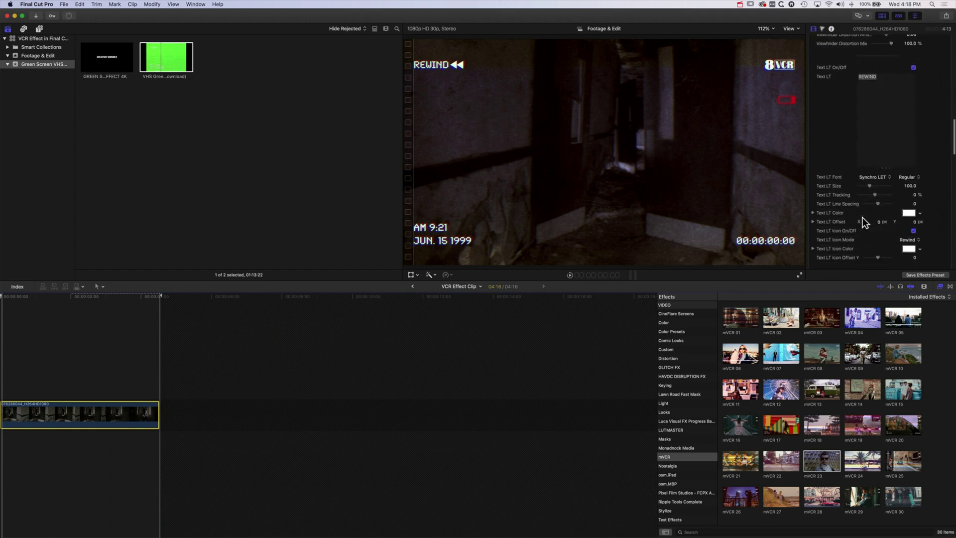
{"action": "scroll", "coordinate": [847, 220], "scroll_direction": "down", "scroll_amount": 8}
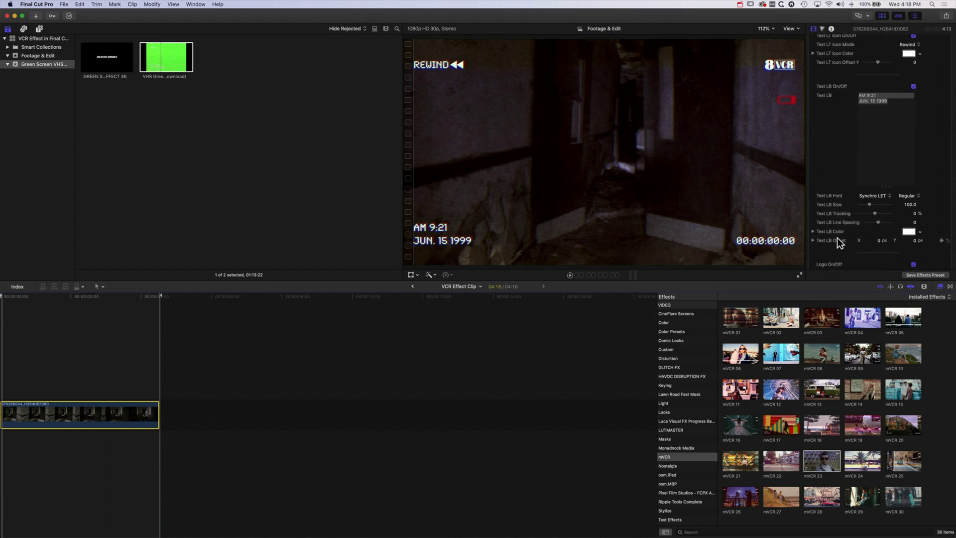
{"action": "scroll", "coordinate": [837, 237], "scroll_direction": "down", "scroll_amount": 3}
{"action": "scroll", "coordinate": [837, 238], "scroll_direction": "down", "scroll_amount": 5}
{"action": "scroll", "coordinate": [837, 238], "scroll_direction": "down", "scroll_amount": 5}
{"action": "scroll", "coordinate": [837, 239], "scroll_direction": "down", "scroll_amount": 5}
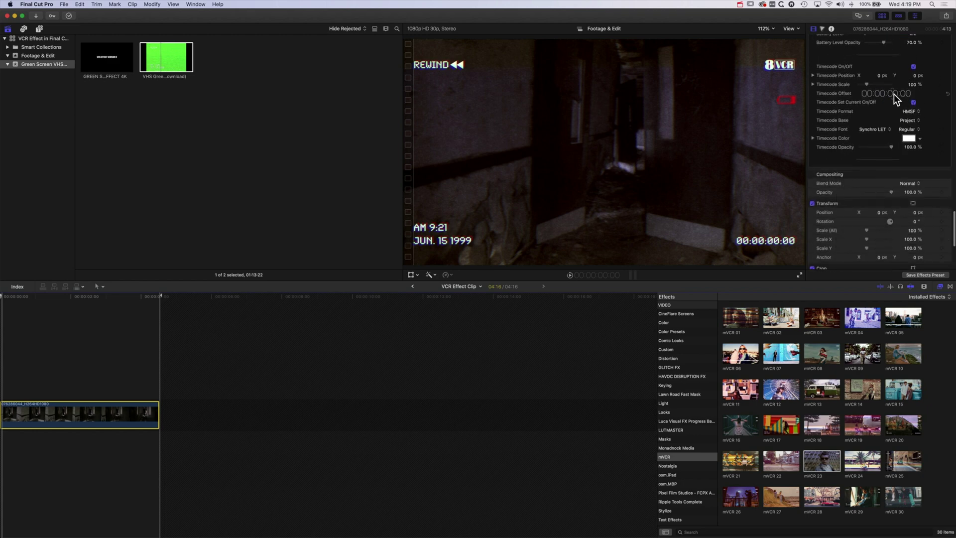
{"action": "left_click_drag", "start_coordinate": [890, 94], "coordinate": [894, 93]}
{"action": "type", "text": "15"}
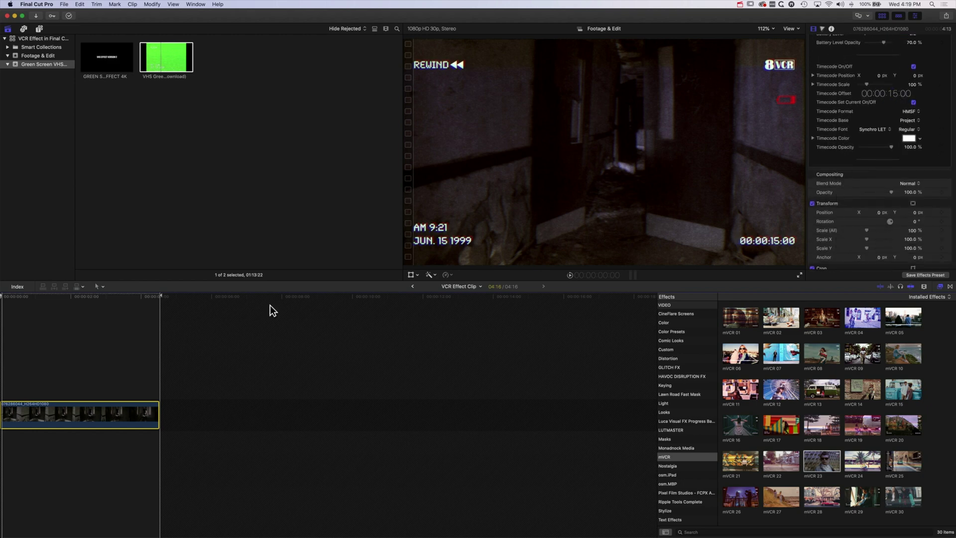
{"action": "left_click_drag", "start_coordinate": [908, 94], "coordinate": [911, 94]}
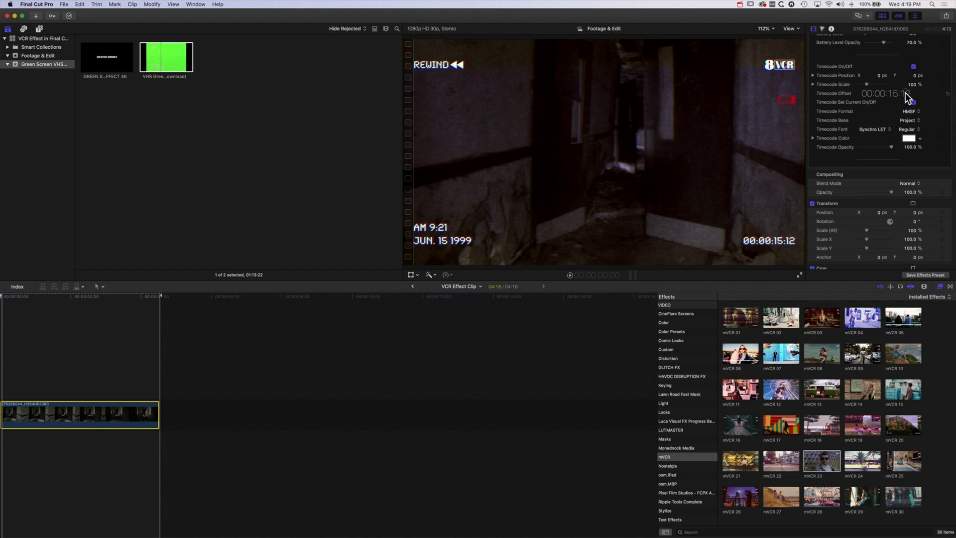
Step: Leave the compound, review the rewind section on the main timeline, and select the skatepark clip
{"action": "left_click", "coordinate": [413, 285]}
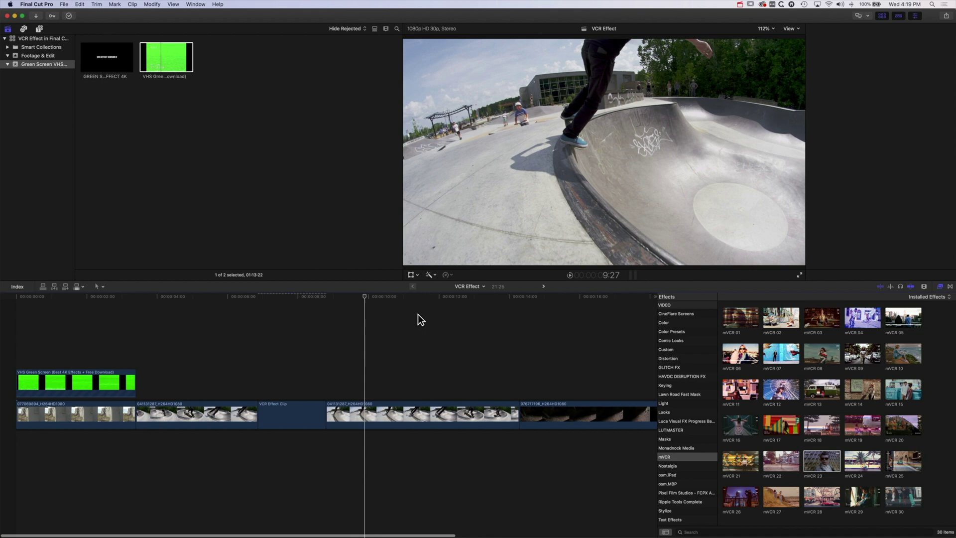
{"action": "left_click", "coordinate": [258, 297]}
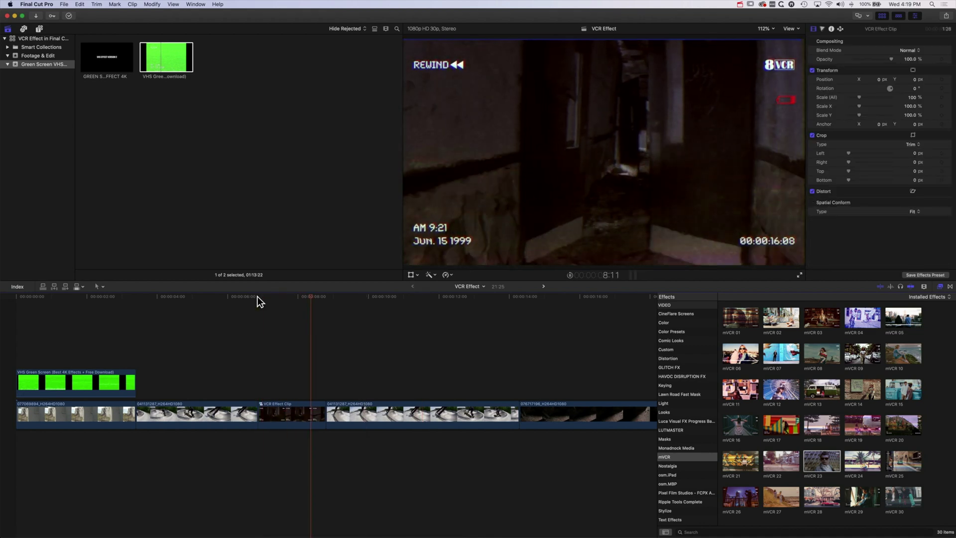
{"action": "left_click", "coordinate": [258, 297]}
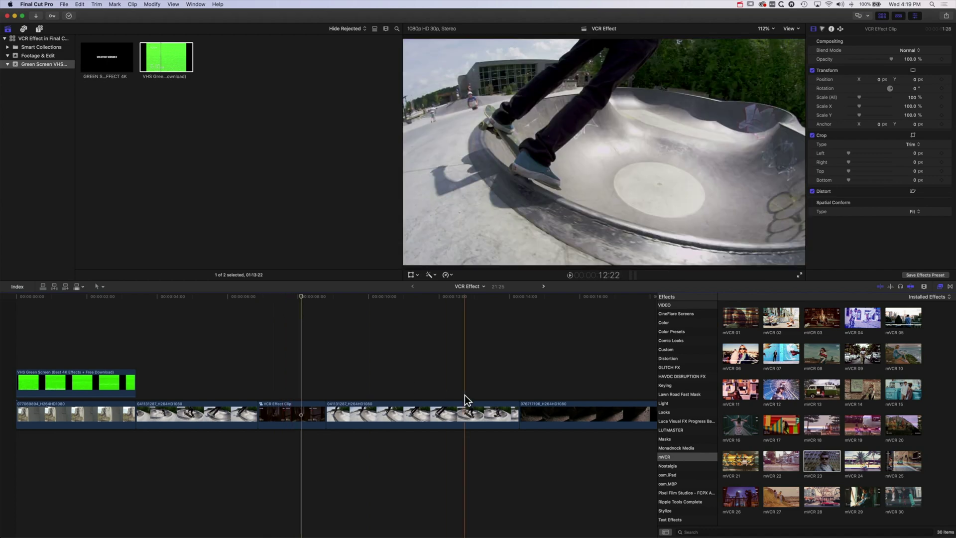
{"action": "left_click", "coordinate": [464, 411]}
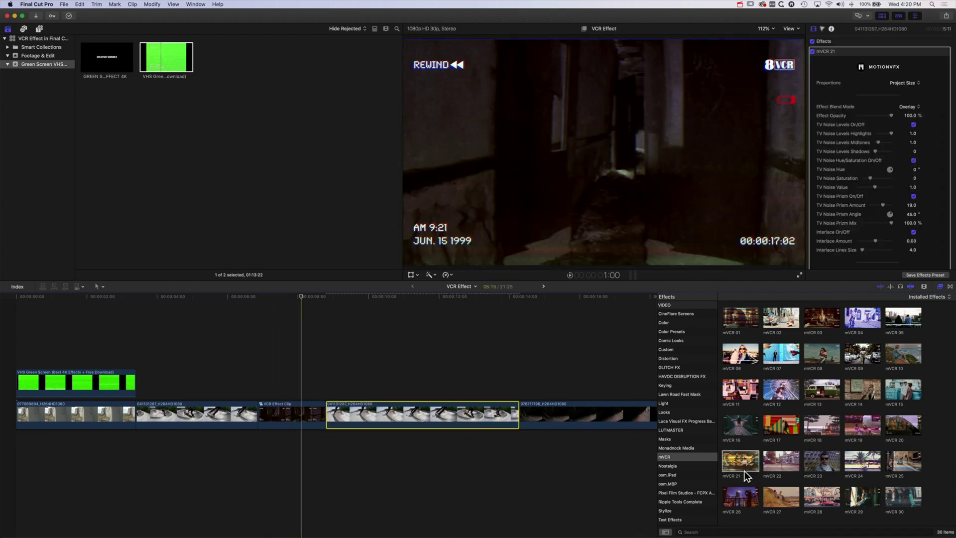
Step: Apply mVCR 26 to the skatepark clip and preview its REC overlay dated AUG. 15 1990
{"action": "left_click", "coordinate": [741, 498]}
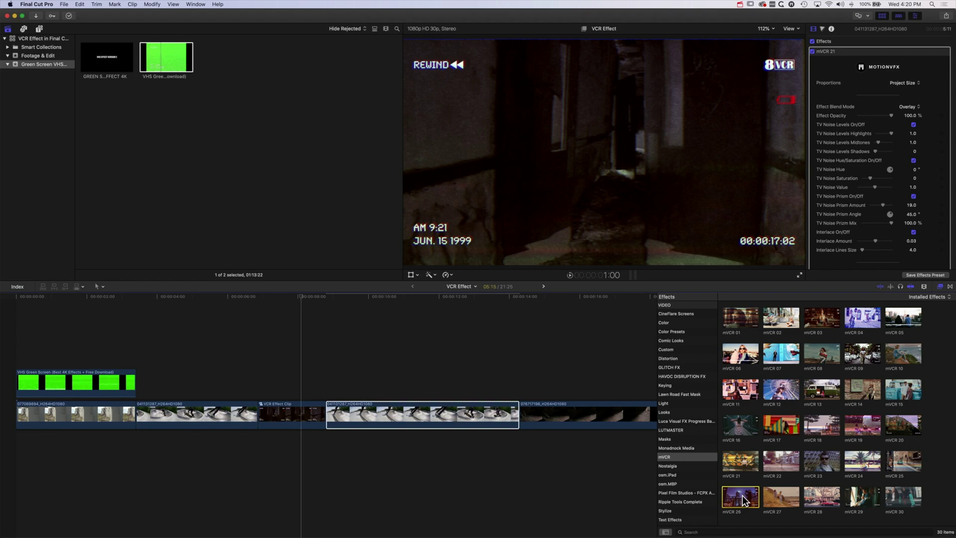
{"action": "left_click", "coordinate": [460, 418]}
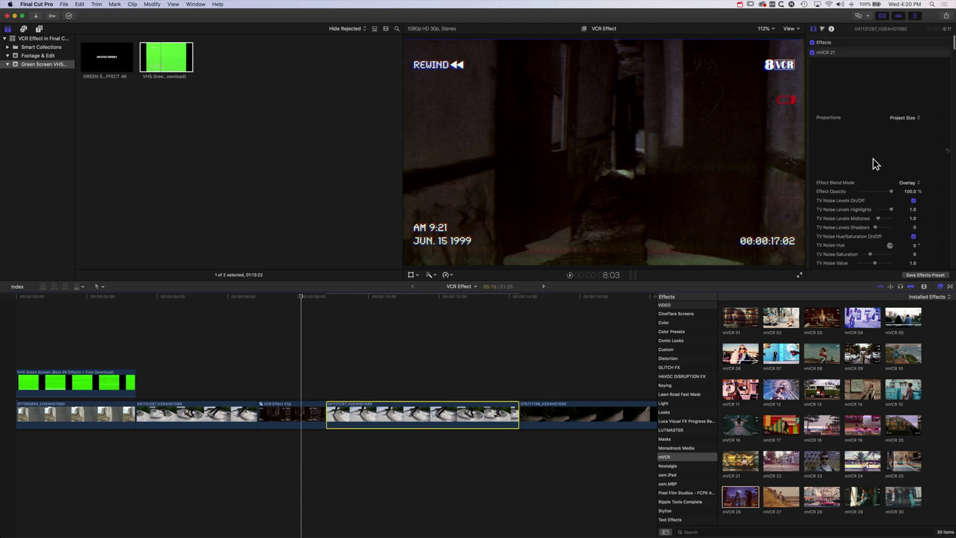
{"action": "scroll", "coordinate": [873, 159], "scroll_direction": "down", "scroll_amount": 5}
{"action": "scroll", "coordinate": [873, 158], "scroll_direction": "down", "scroll_amount": 5}
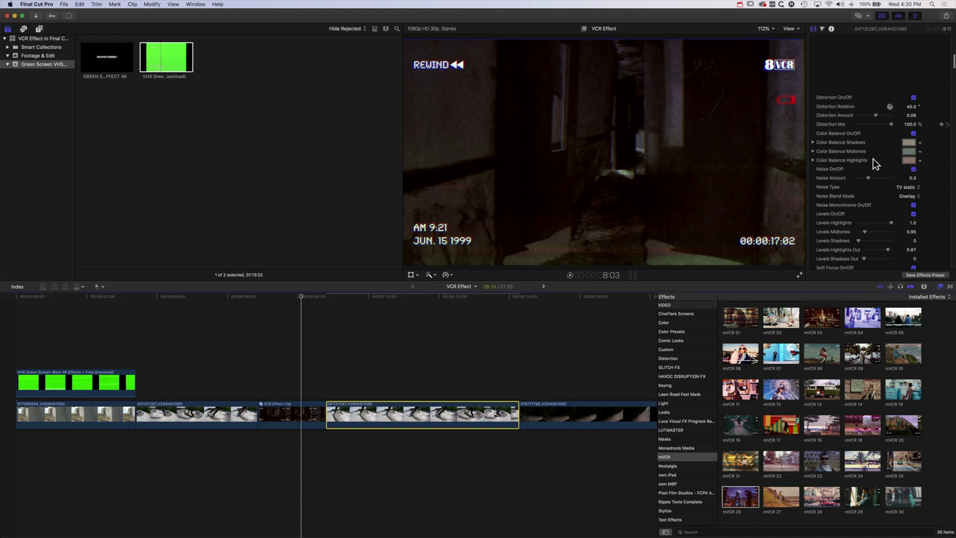
{"action": "scroll", "coordinate": [873, 158], "scroll_direction": "down", "scroll_amount": 8}
{"action": "left_click", "coordinate": [333, 295]}
{"action": "scroll", "coordinate": [871, 136], "scroll_direction": "down", "scroll_amount": 5}
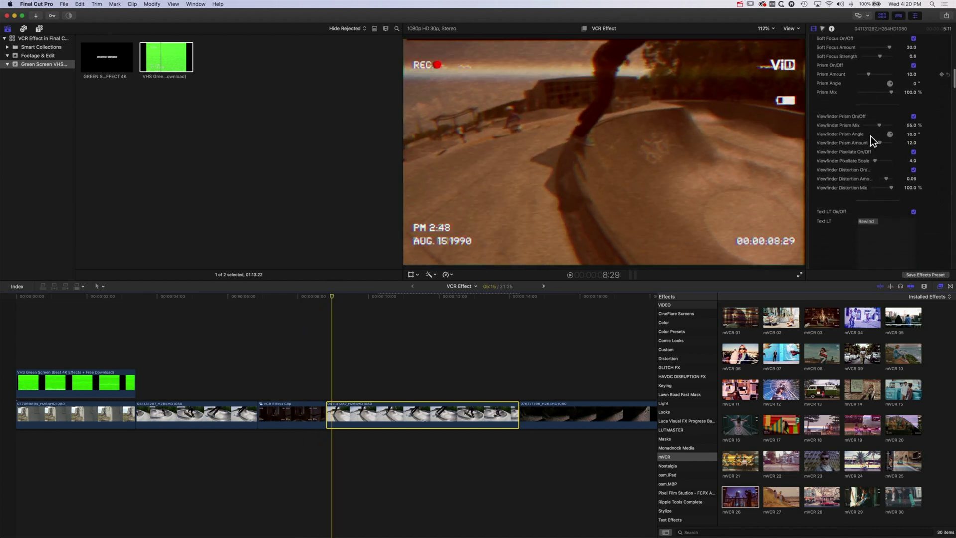
{"action": "scroll", "coordinate": [870, 135], "scroll_direction": "down", "scroll_amount": 3}
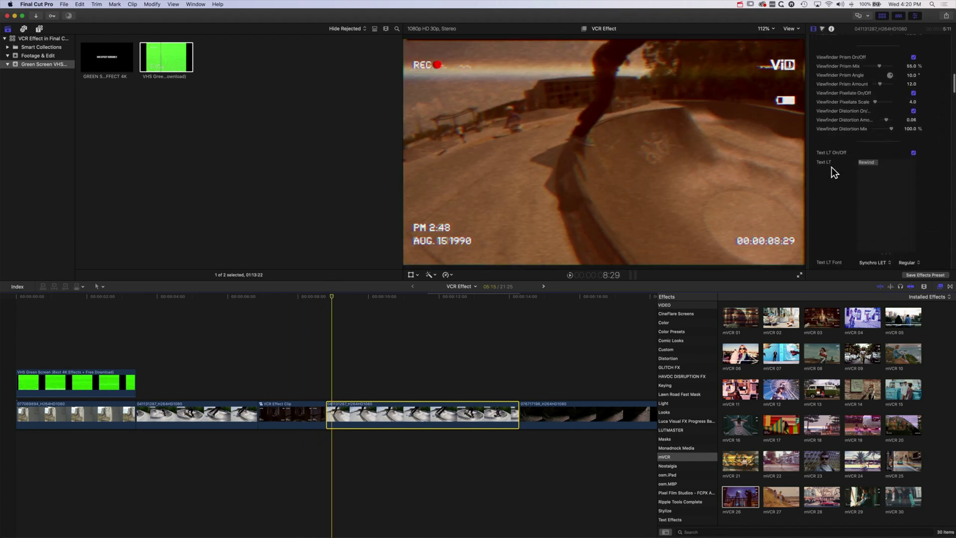
{"action": "scroll", "coordinate": [833, 172], "scroll_direction": "down", "scroll_amount": 4}
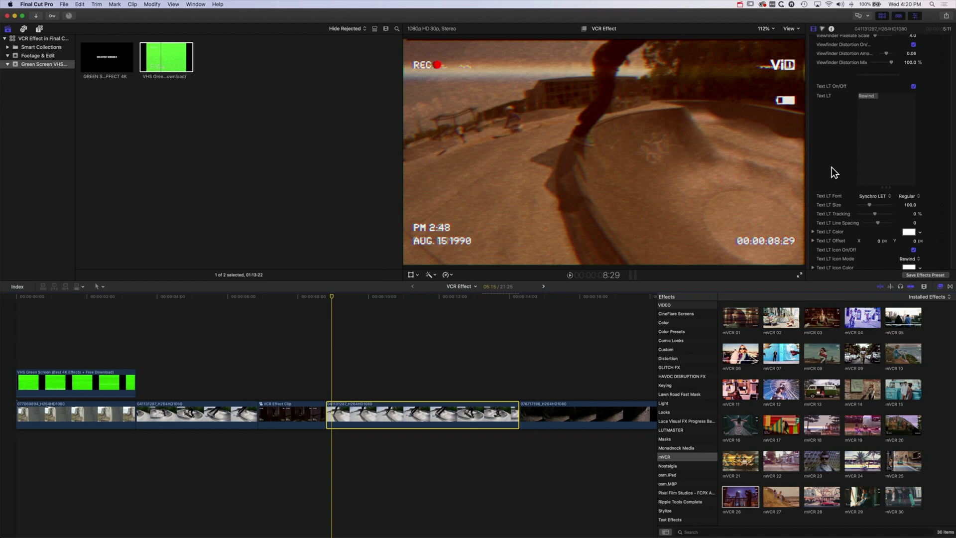
{"action": "scroll", "coordinate": [834, 172], "scroll_direction": "down", "scroll_amount": 4}
{"action": "scroll", "coordinate": [834, 172], "scroll_direction": "down", "scroll_amount": 3}
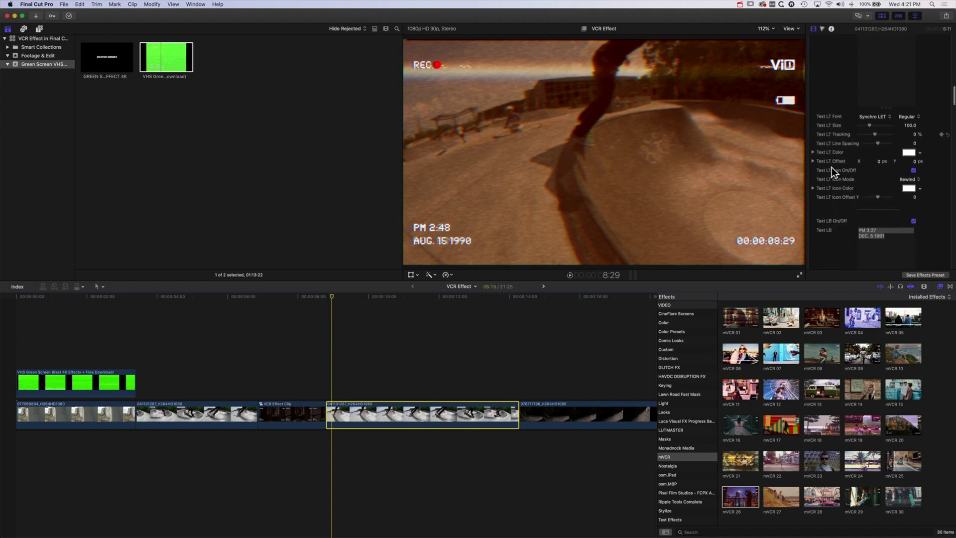
{"action": "scroll", "coordinate": [831, 167], "scroll_direction": "down", "scroll_amount": 4}
{"action": "scroll", "coordinate": [832, 166], "scroll_direction": "down", "scroll_amount": 4}
{"action": "scroll", "coordinate": [831, 167], "scroll_direction": "down", "scroll_amount": 2}
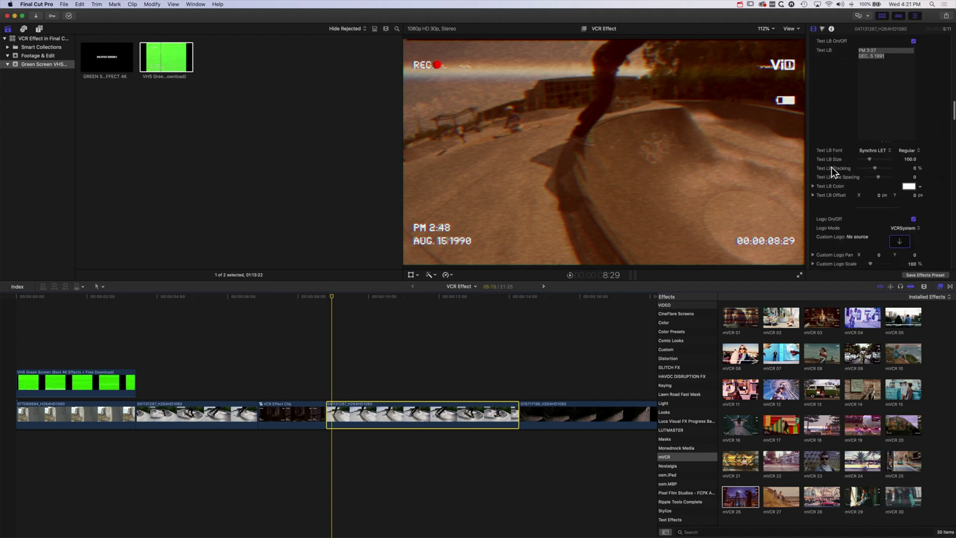
{"action": "scroll", "coordinate": [831, 166], "scroll_direction": "down", "scroll_amount": 1}
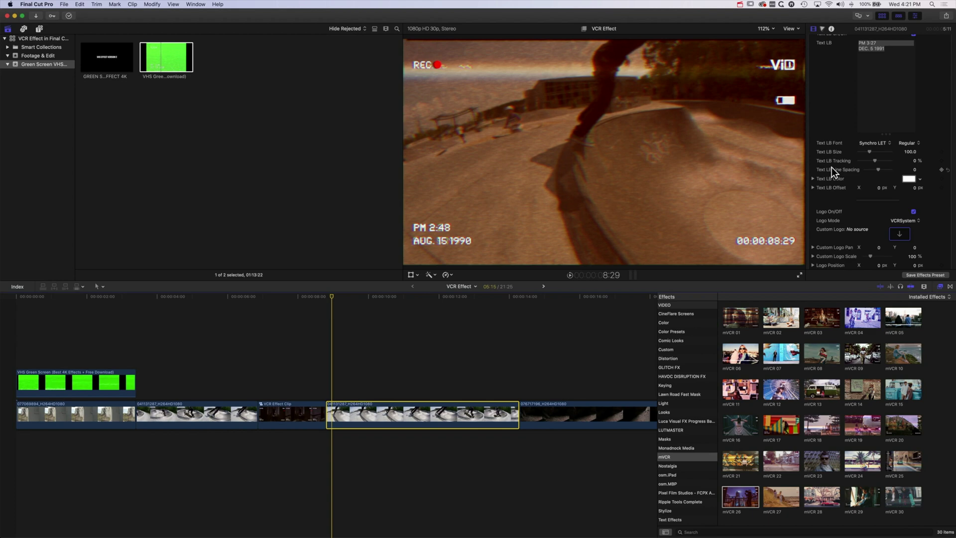
{"action": "scroll", "coordinate": [831, 166], "scroll_direction": "down", "scroll_amount": 3}
{"action": "scroll", "coordinate": [832, 166], "scroll_direction": "down", "scroll_amount": 3}
{"action": "scroll", "coordinate": [831, 167], "scroll_direction": "down", "scroll_amount": 3}
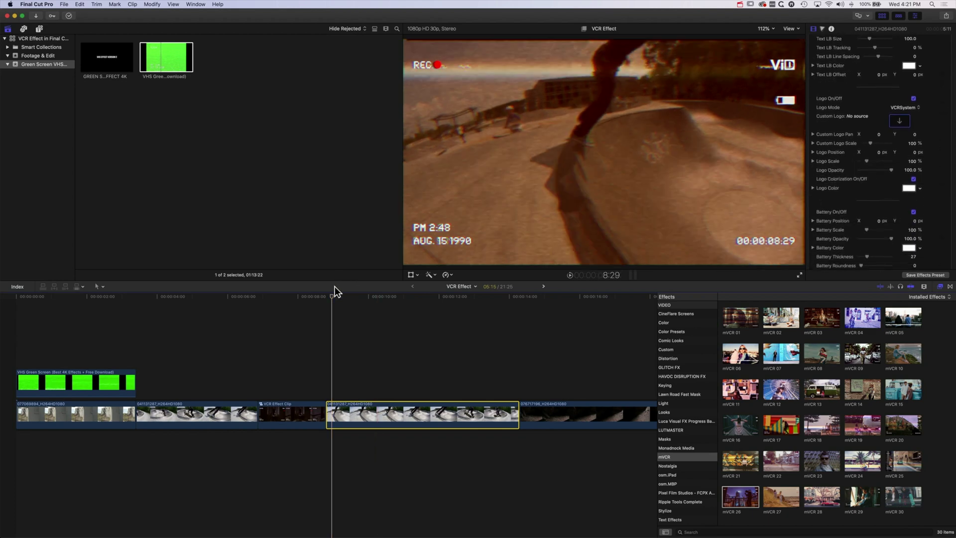
{"action": "left_click", "coordinate": [328, 296]}
{"action": "key", "text": "space"}
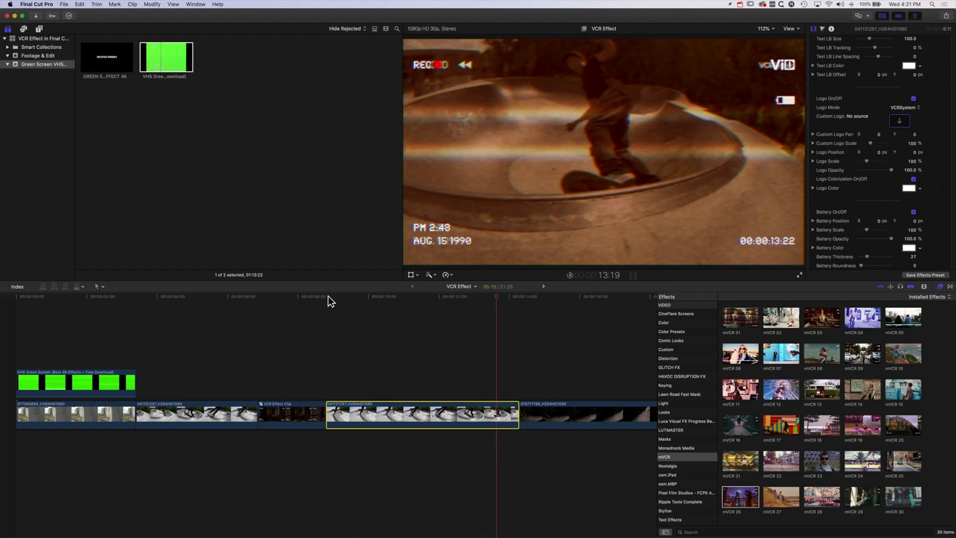
{"action": "key", "text": "space"}
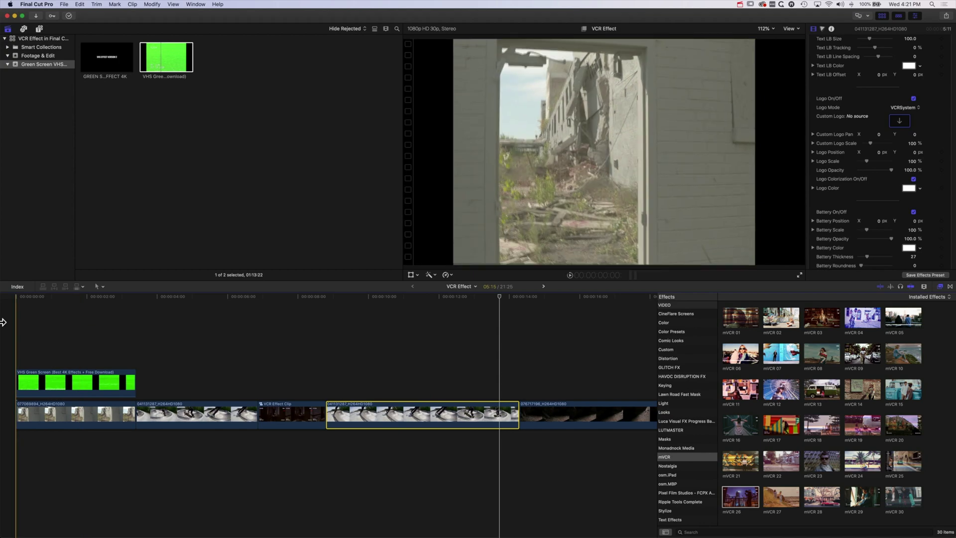
{"action": "key", "text": "space"}
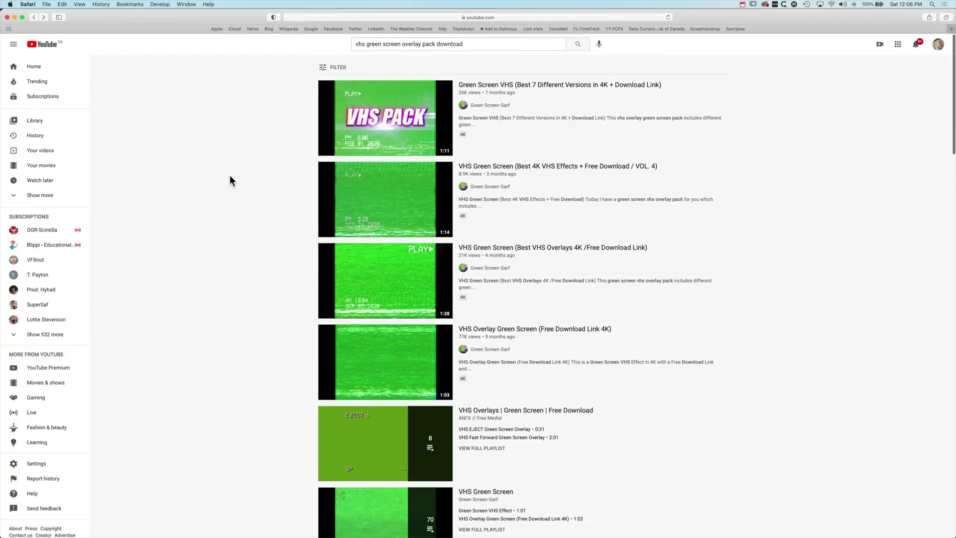
Step: Open the 'VHS Green Screen (Best 4K VHS Effects + Free Download / VOL. 4)' YouTube video
{"action": "left_click", "coordinate": [59, 17]}
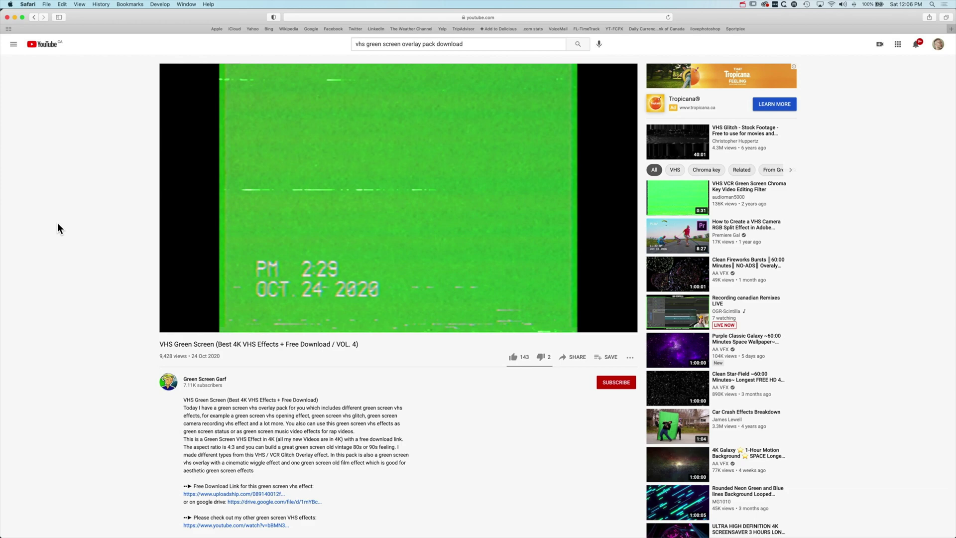